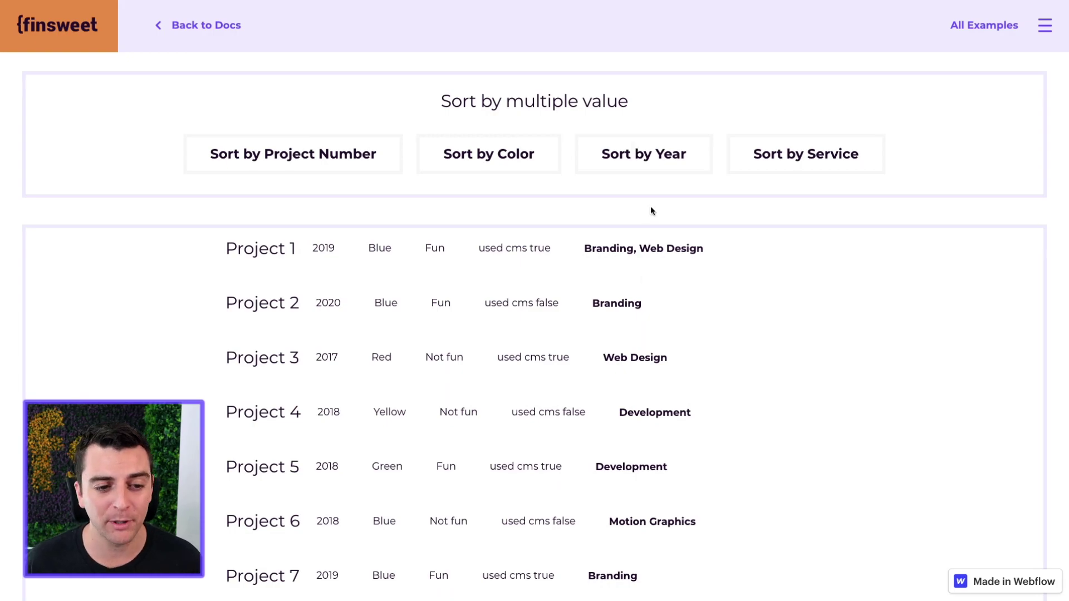
{"action": "scroll", "coordinate": [573, 322], "scroll_direction": "down", "scroll_amount": 20}
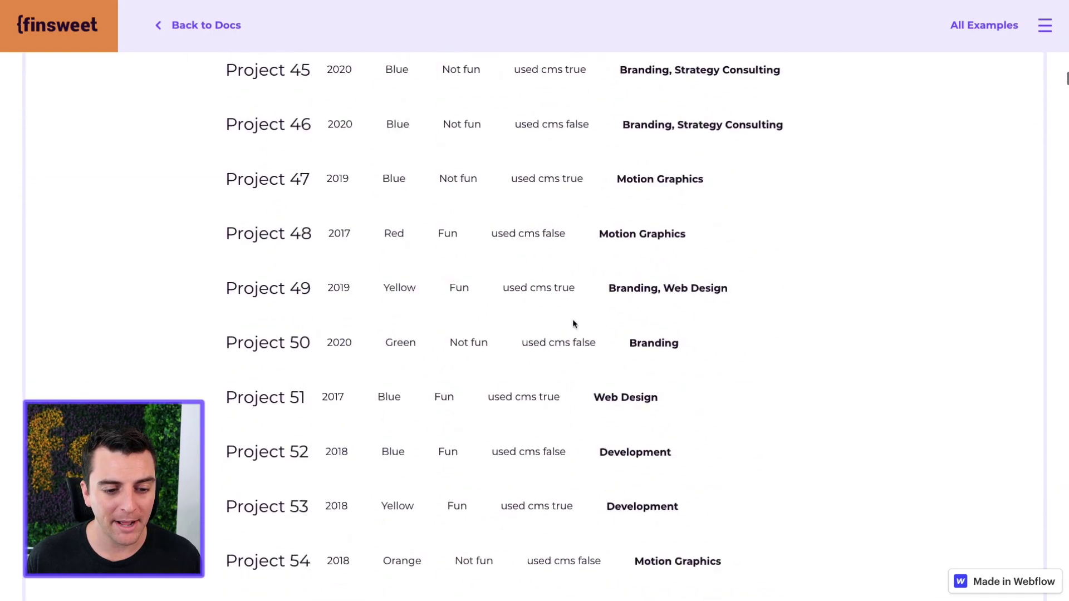
{"action": "scroll", "coordinate": [574, 323], "scroll_direction": "down", "scroll_amount": 20}
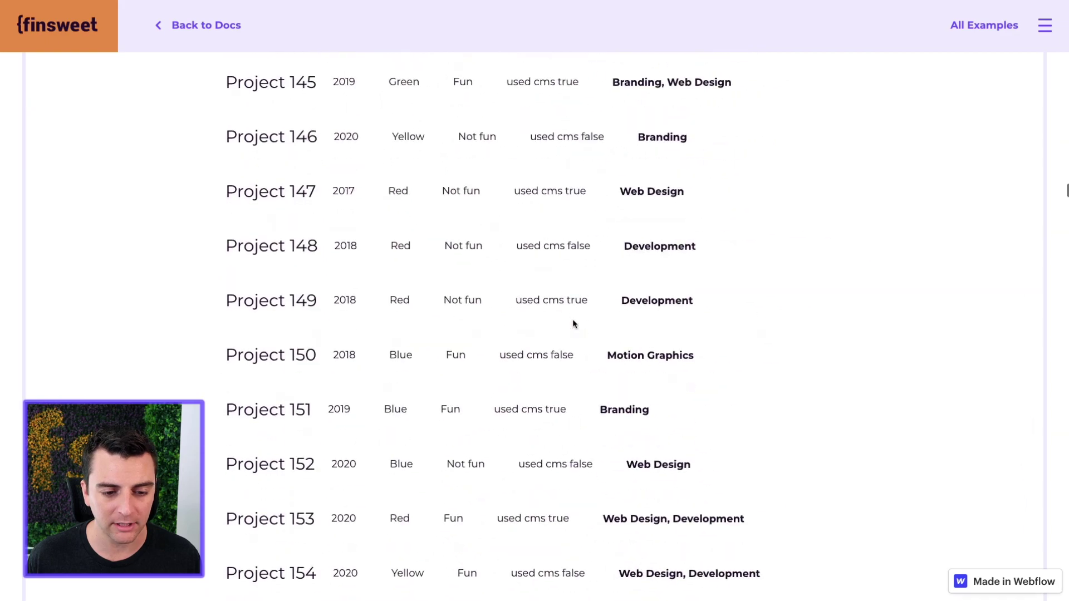
{"action": "scroll", "coordinate": [574, 324], "scroll_direction": "down", "scroll_amount": 20}
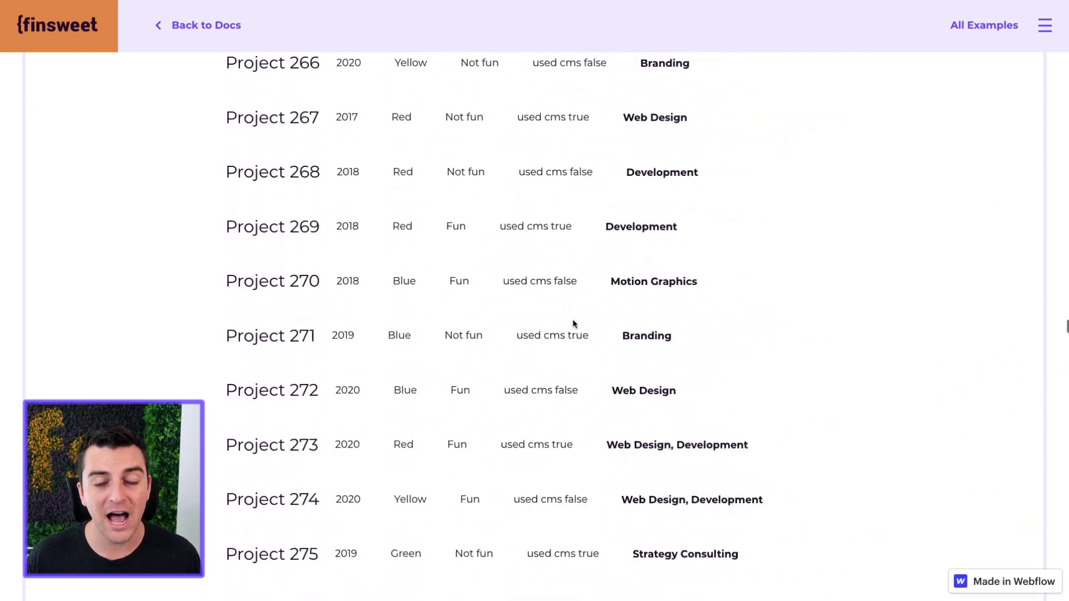
{"action": "scroll", "coordinate": [573, 323], "scroll_direction": "down", "scroll_amount": 20}
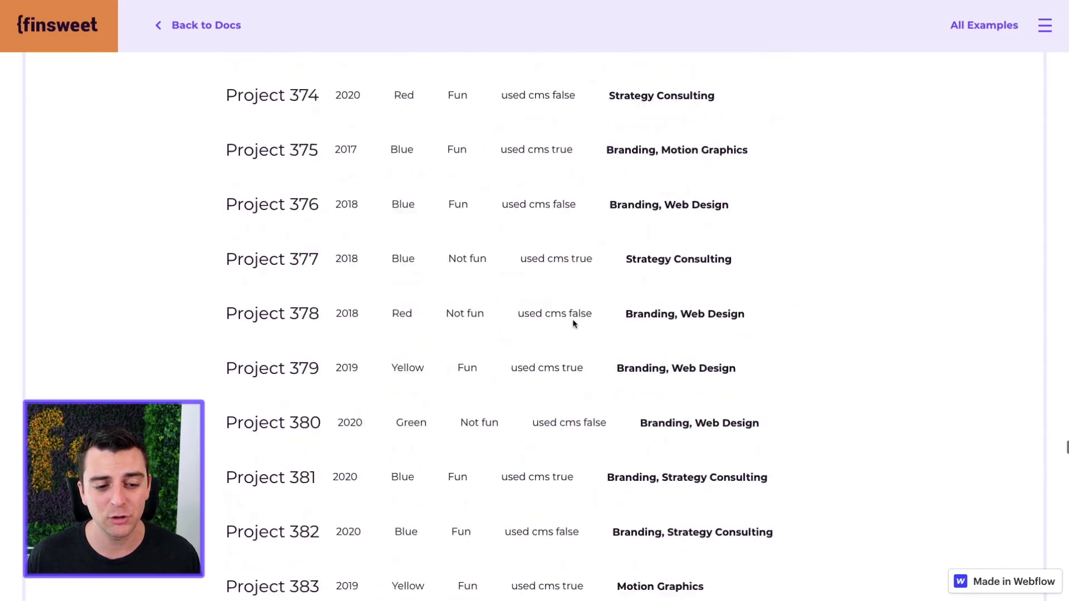
{"action": "scroll", "coordinate": [573, 323], "scroll_direction": "down", "scroll_amount": 20}
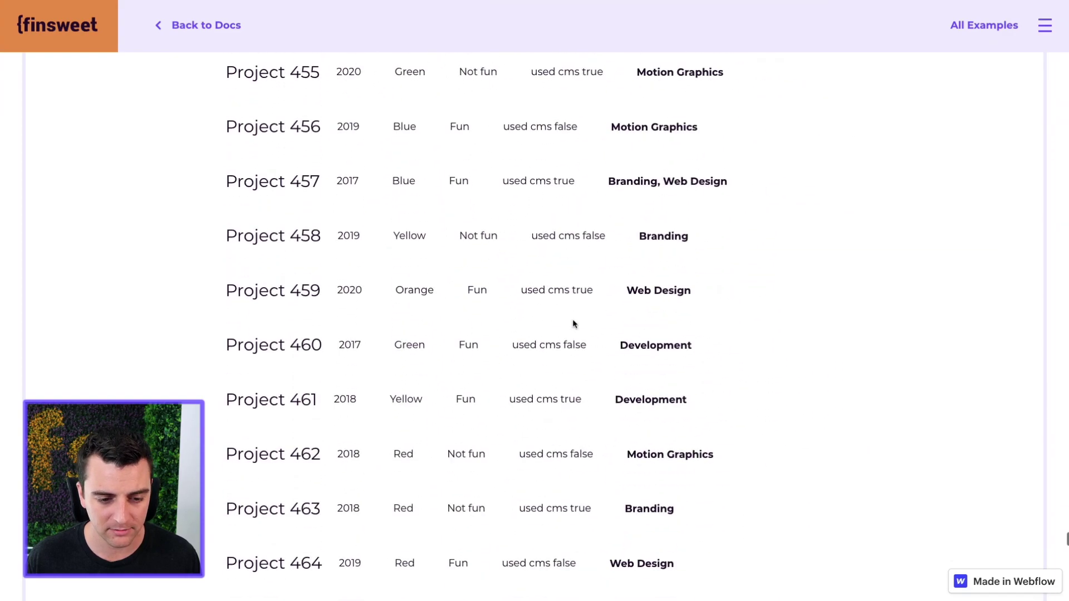
{"action": "scroll", "coordinate": [384, 515], "scroll_direction": "down", "scroll_amount": 20}
{"action": "scroll", "coordinate": [384, 514], "scroll_direction": "up", "scroll_amount": 10}
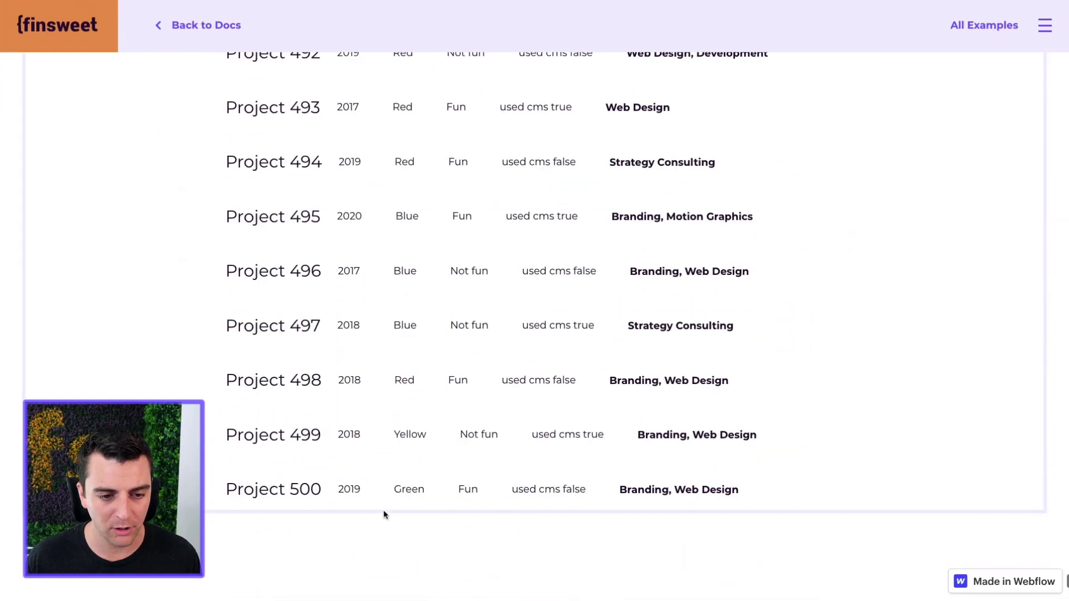
{"action": "scroll", "coordinate": [332, 462], "scroll_direction": "up", "scroll_amount": 20}
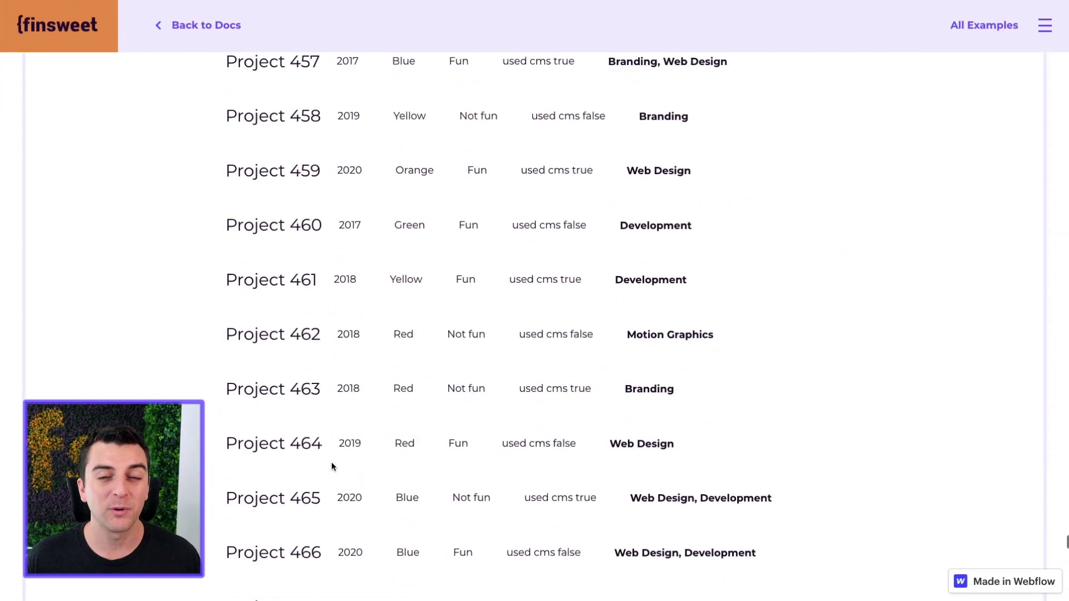
{"action": "scroll", "coordinate": [331, 467], "scroll_direction": "up", "scroll_amount": 20}
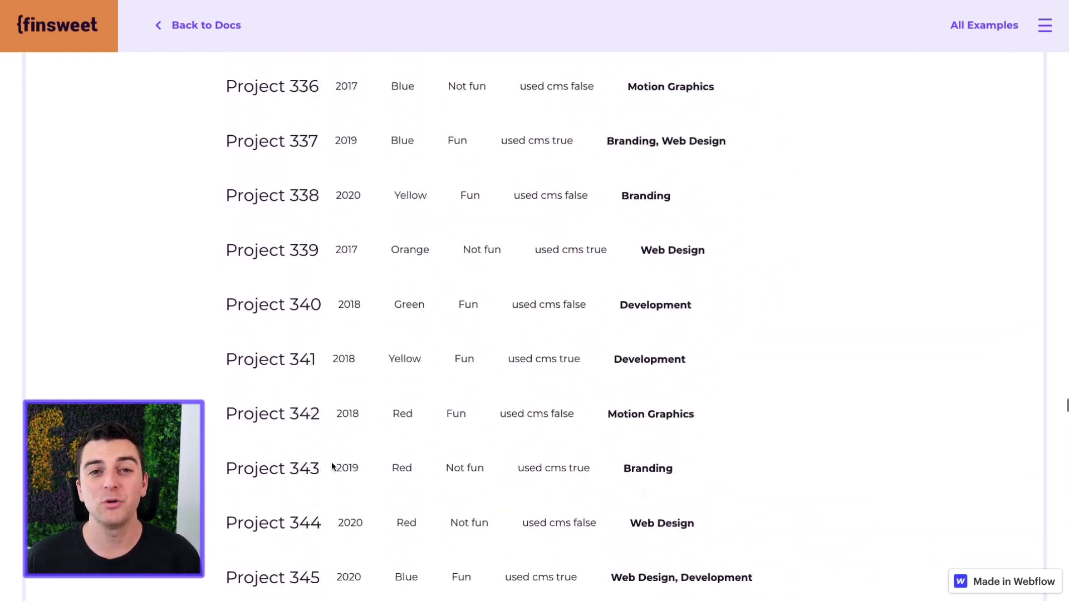
{"action": "scroll", "coordinate": [333, 467], "scroll_direction": "up", "scroll_amount": 20}
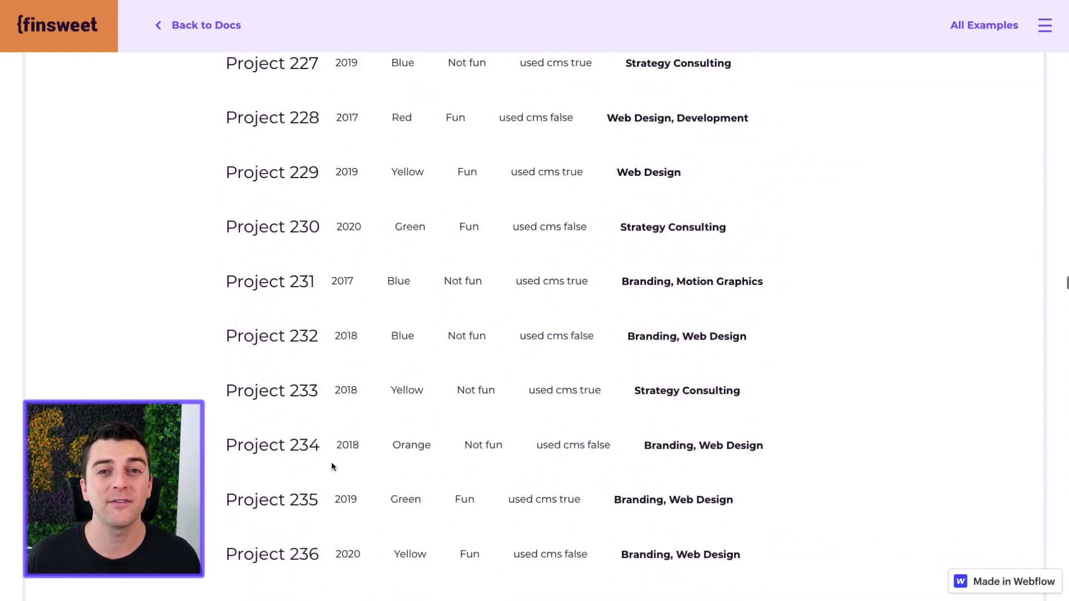
{"action": "scroll", "coordinate": [332, 466], "scroll_direction": "up", "scroll_amount": 10}
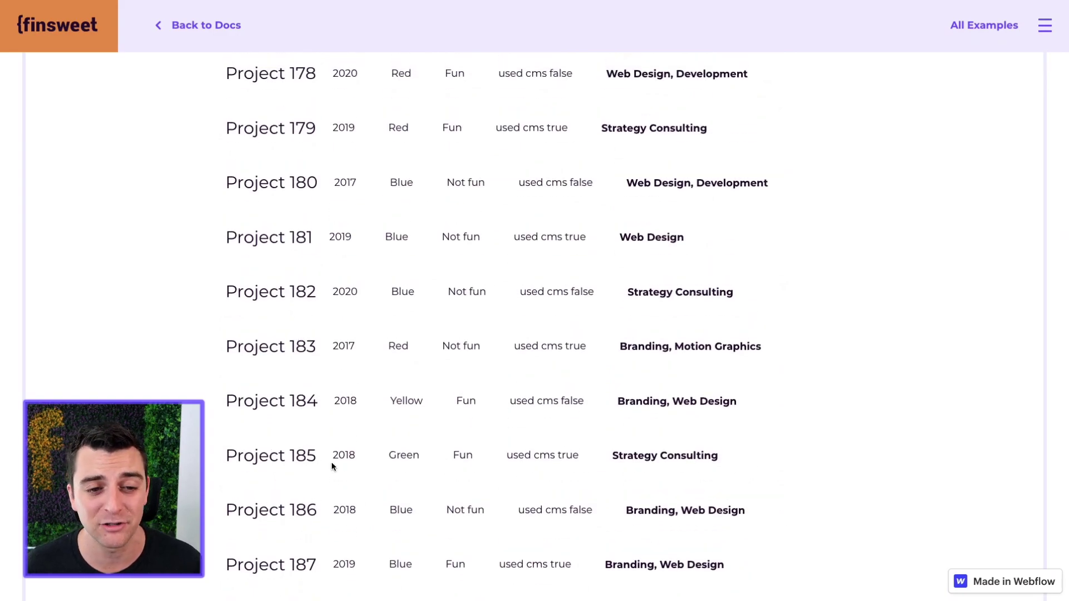
{"action": "scroll", "coordinate": [332, 467], "scroll_direction": "up", "scroll_amount": 20}
{"action": "scroll", "coordinate": [332, 466], "scroll_direction": "up", "scroll_amount": 20}
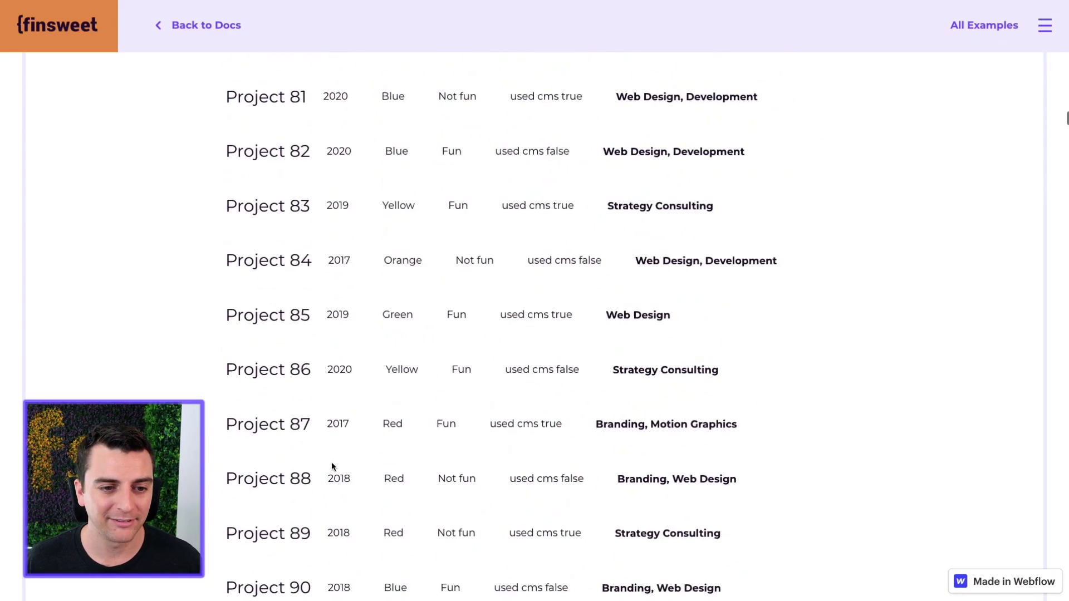
{"action": "scroll", "coordinate": [332, 156], "scroll_direction": "up", "scroll_amount": 20}
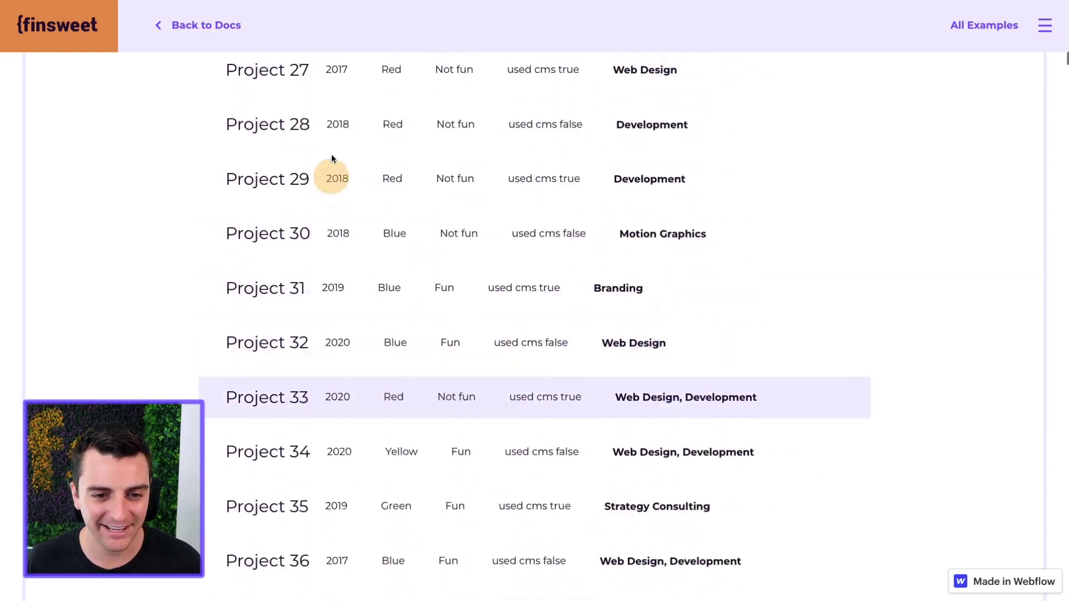
{"action": "scroll", "coordinate": [331, 156], "scroll_direction": "up", "scroll_amount": 8}
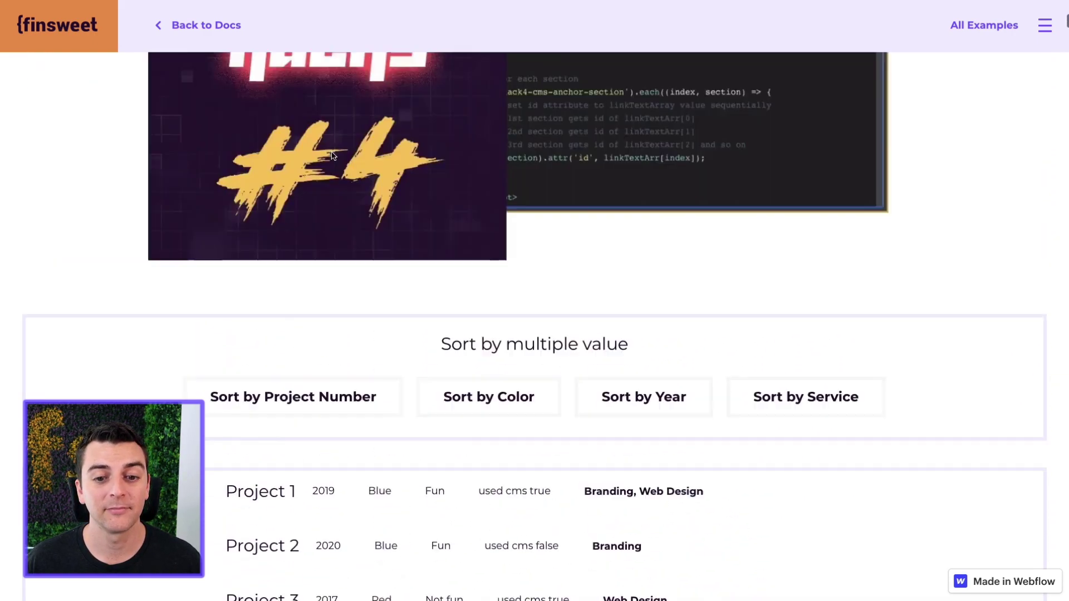
{"action": "scroll", "coordinate": [332, 155], "scroll_direction": "down", "scroll_amount": 4}
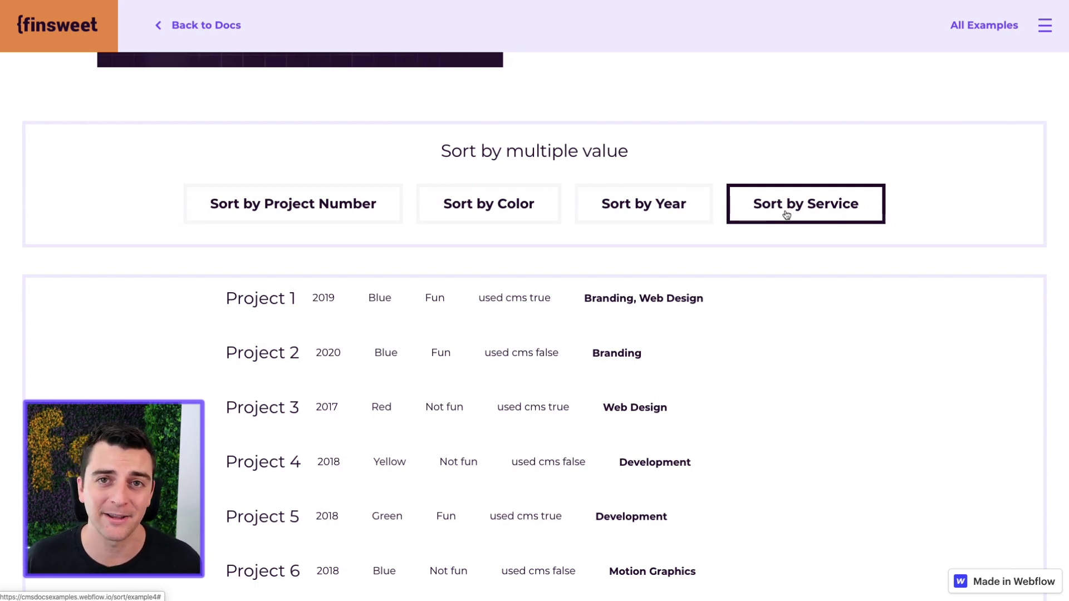
Sort the combined list by project number, descending from Project 500
{"action": "left_click", "coordinate": [332, 205]}
{"action": "left_click", "coordinate": [332, 205]}
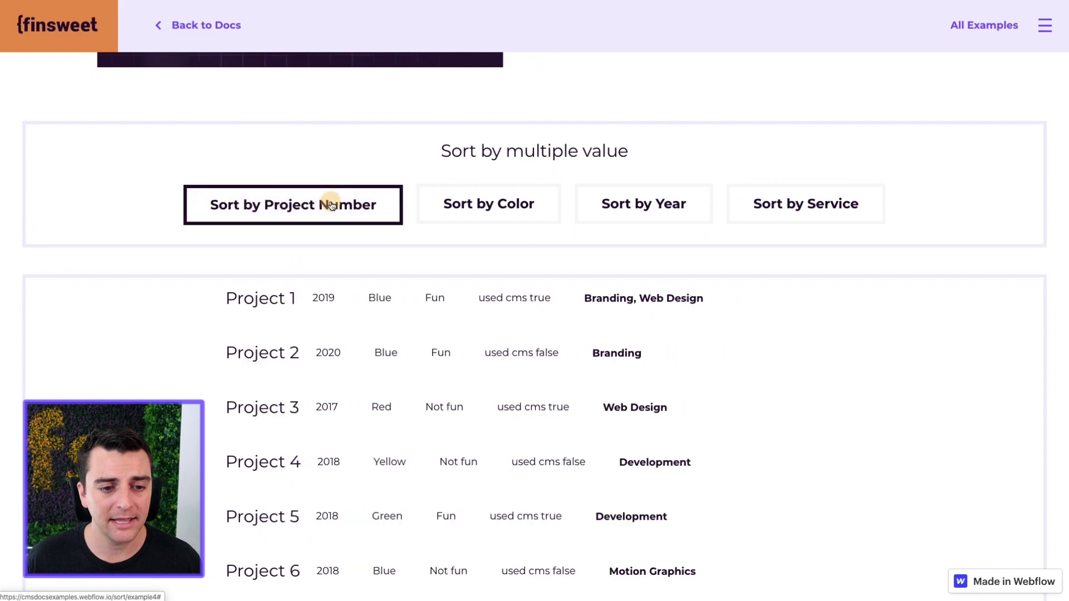
{"action": "scroll", "coordinate": [308, 363], "scroll_direction": "down", "scroll_amount": 20}
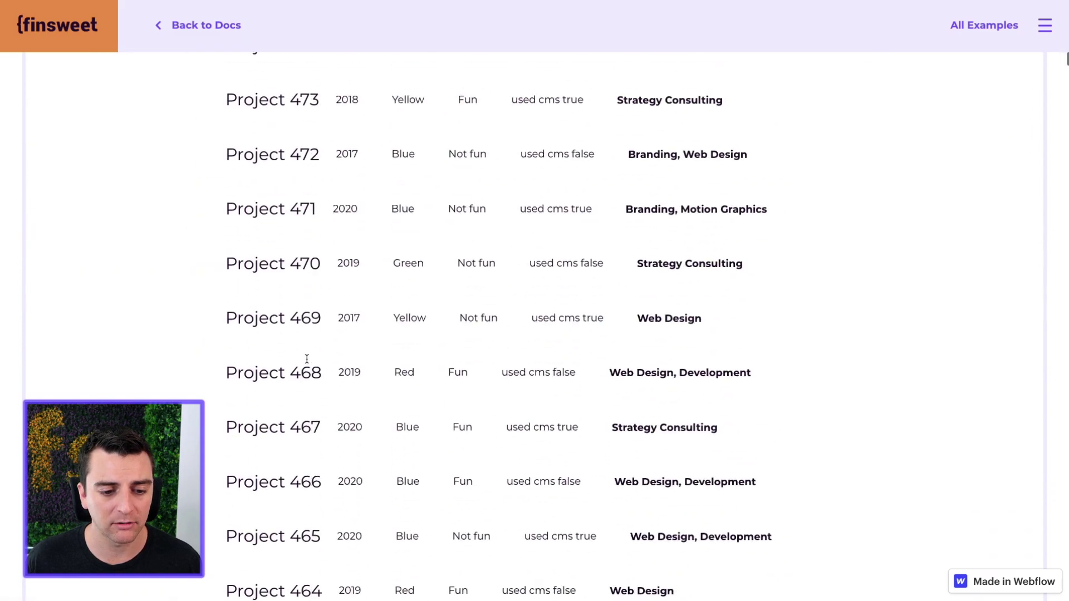
{"action": "scroll", "coordinate": [306, 334], "scroll_direction": "up", "scroll_amount": 20}
{"action": "scroll", "coordinate": [306, 334], "scroll_direction": "up", "scroll_amount": 6}
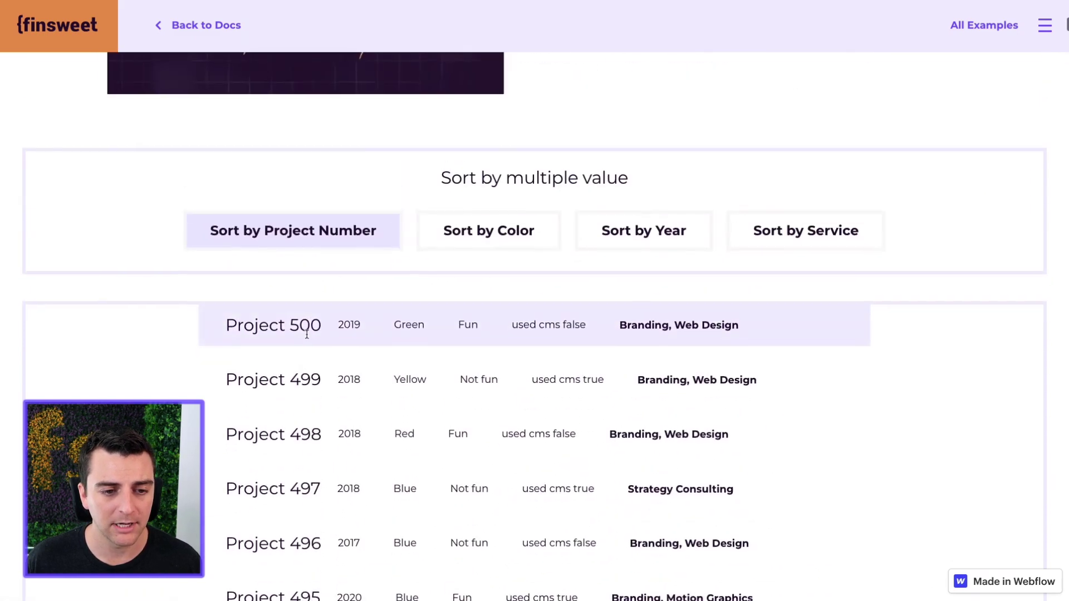
Return the list to default order, then sort it by color and scroll through the results
{"action": "left_click", "coordinate": [298, 239]}
{"action": "left_click", "coordinate": [473, 234]}
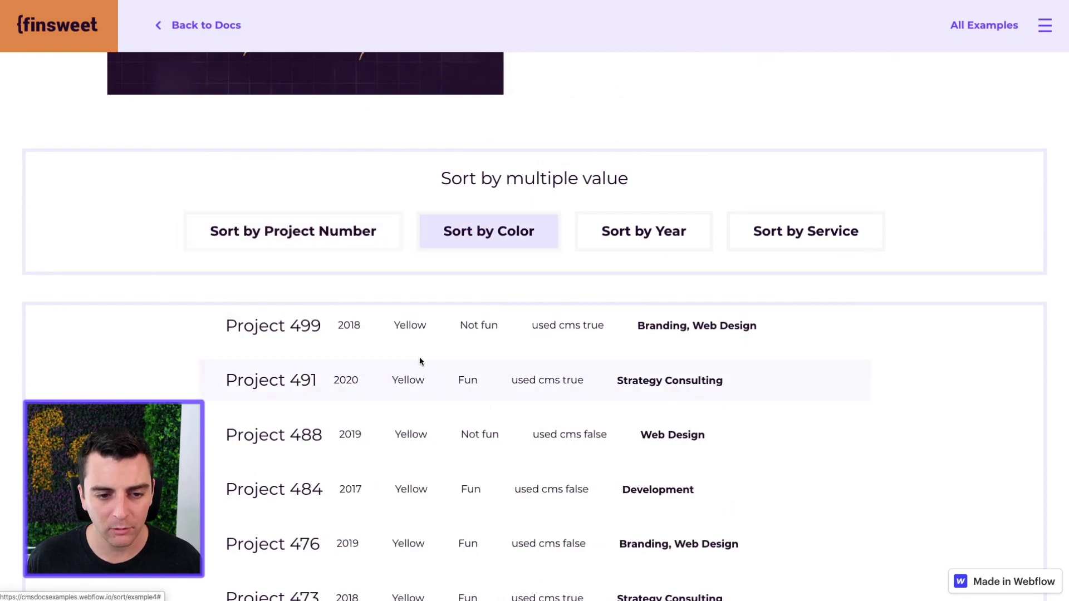
{"action": "scroll", "coordinate": [428, 490], "scroll_direction": "down", "scroll_amount": 20}
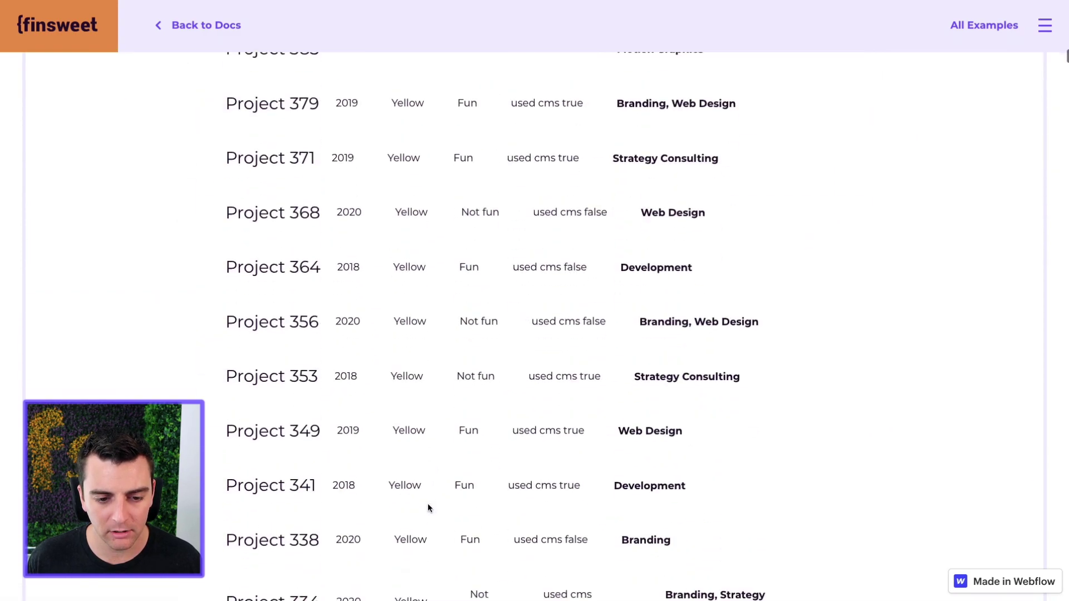
{"action": "scroll", "coordinate": [427, 507], "scroll_direction": "down", "scroll_amount": 20}
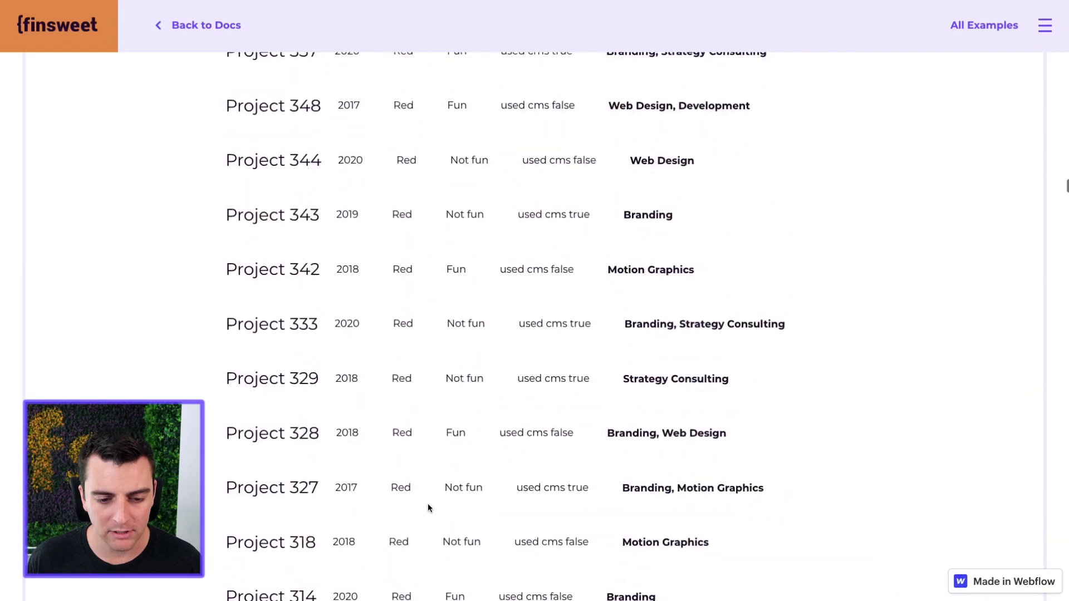
{"action": "scroll", "coordinate": [406, 411], "scroll_direction": "down", "scroll_amount": 15}
{"action": "scroll", "coordinate": [398, 444], "scroll_direction": "up", "scroll_amount": 20}
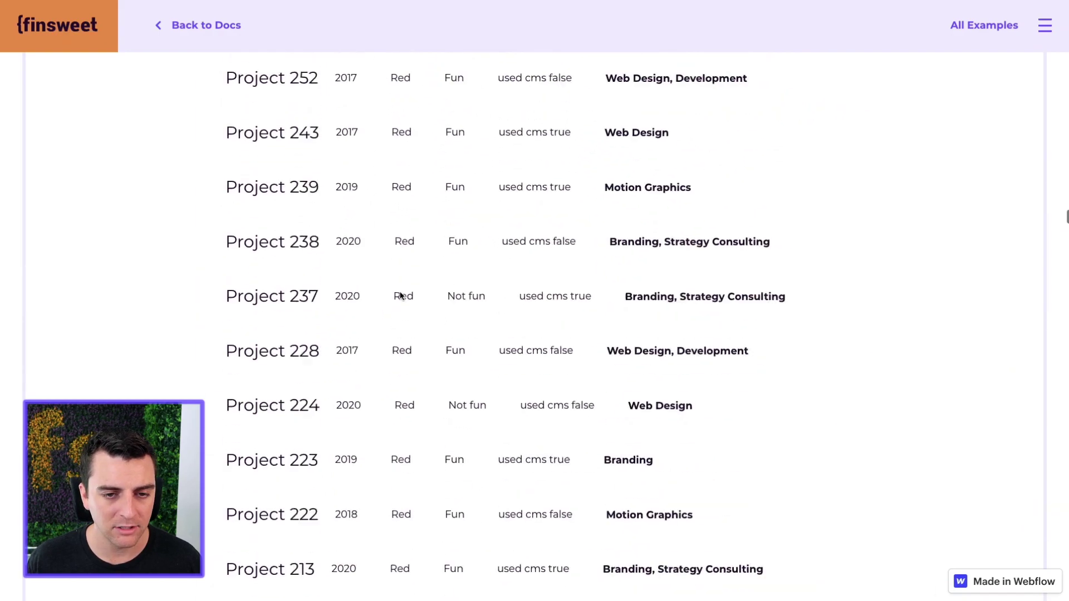
{"action": "scroll", "coordinate": [400, 295], "scroll_direction": "up", "scroll_amount": 20}
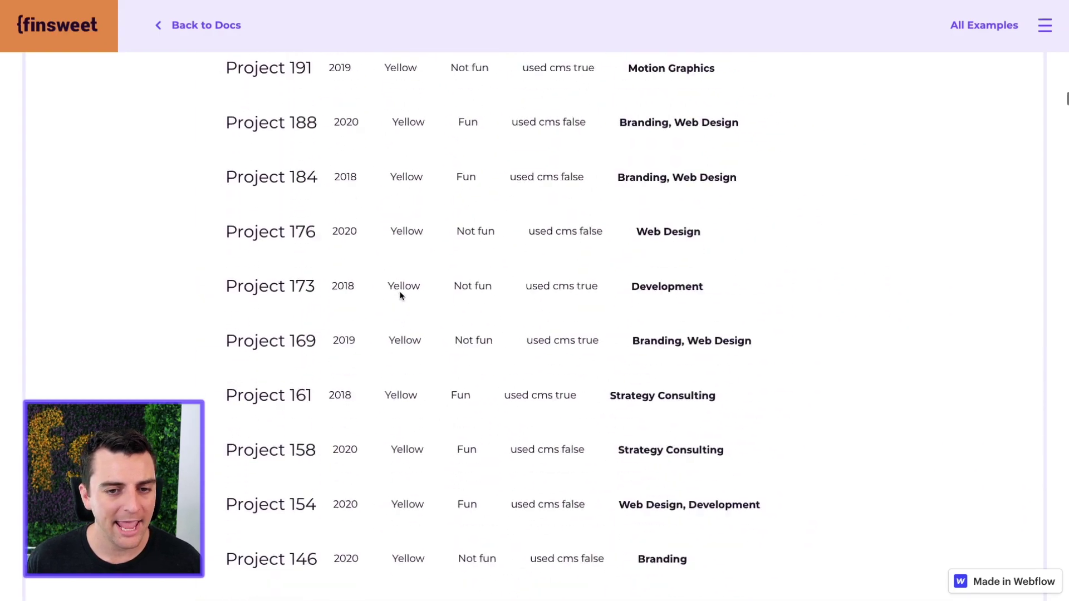
{"action": "scroll", "coordinate": [400, 295], "scroll_direction": "up", "scroll_amount": 20}
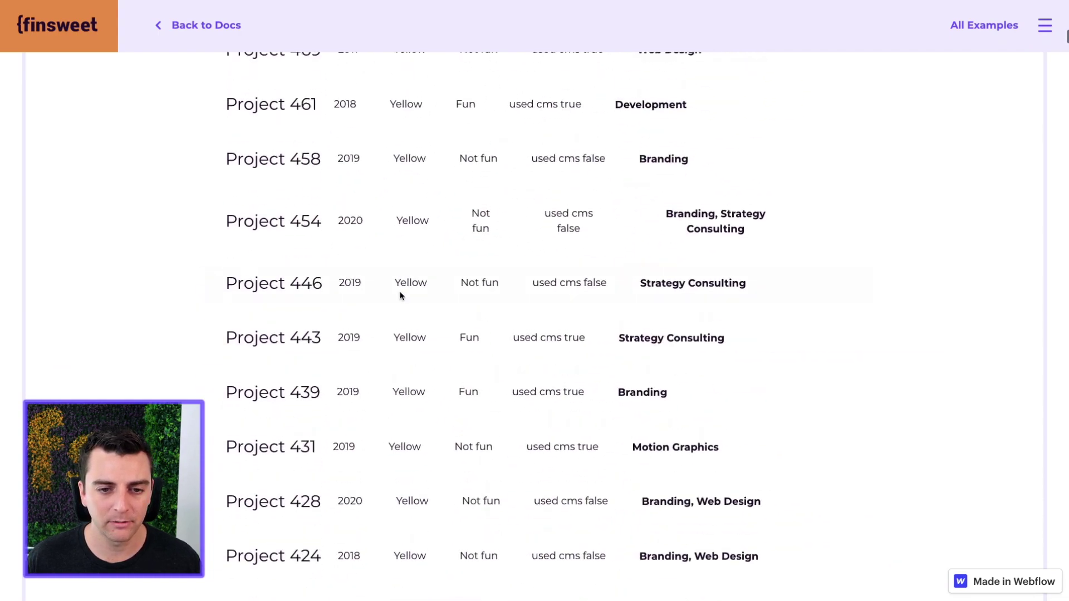
{"action": "scroll", "coordinate": [399, 295], "scroll_direction": "down", "scroll_amount": 7}
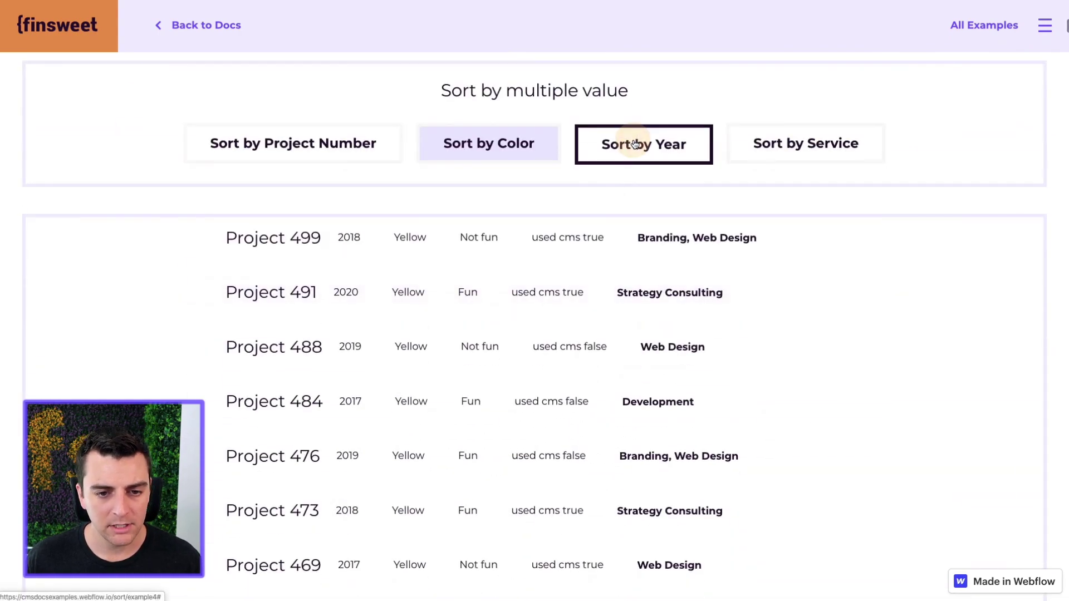
Sort the projects by year and reverse the year order several times
{"action": "left_click", "coordinate": [635, 143]}
{"action": "left_click", "coordinate": [676, 143]}
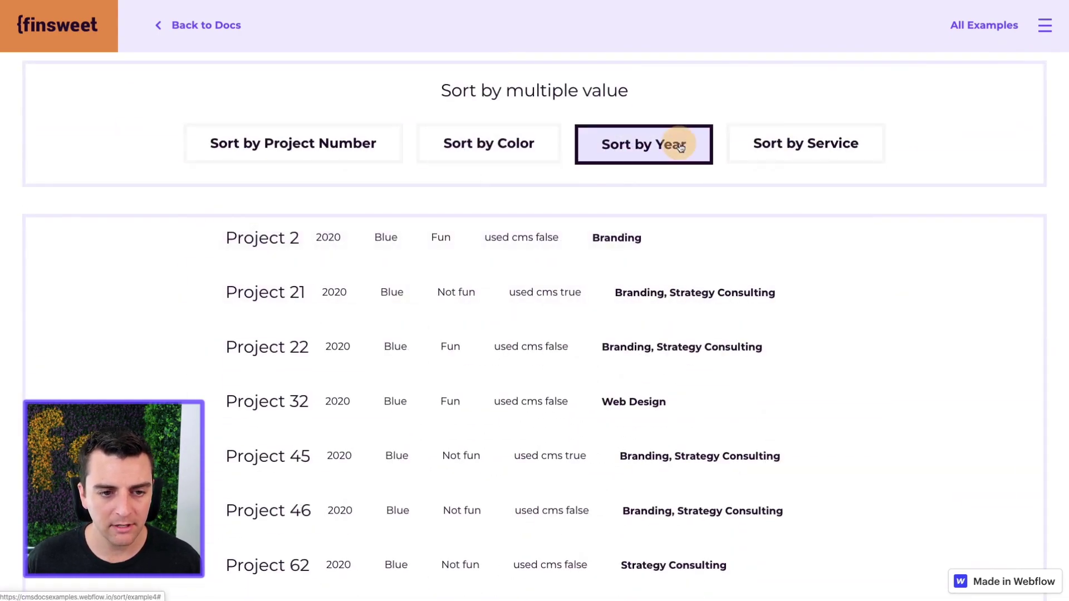
{"action": "left_click", "coordinate": [681, 146]}
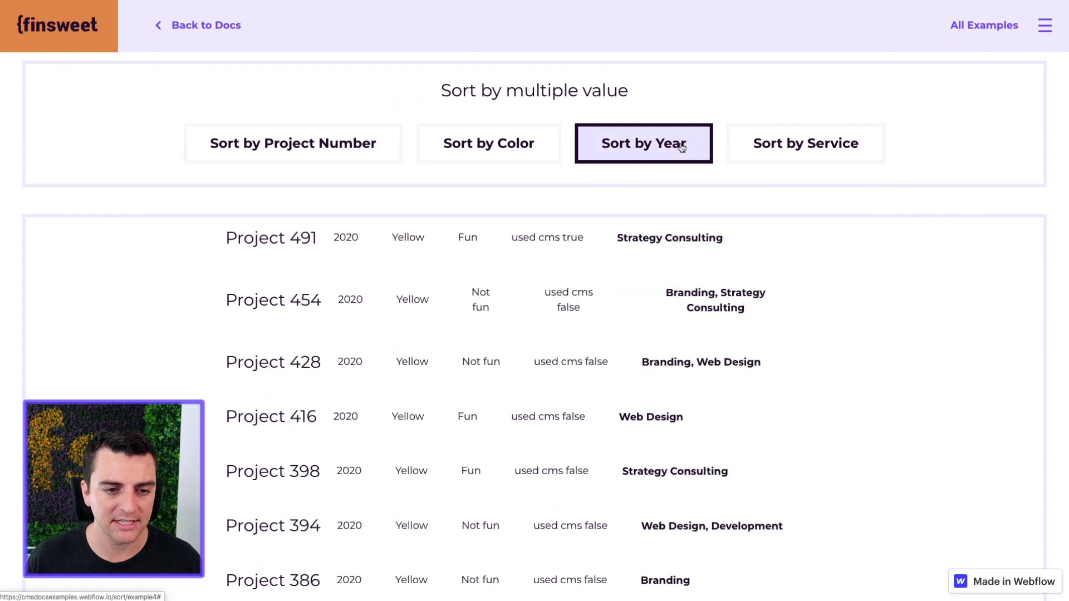
{"action": "left_click", "coordinate": [680, 146]}
Sort by service and flip that order repeatedly, then sort by project number
{"action": "left_click", "coordinate": [795, 146]}
{"action": "left_click", "coordinate": [795, 147]}
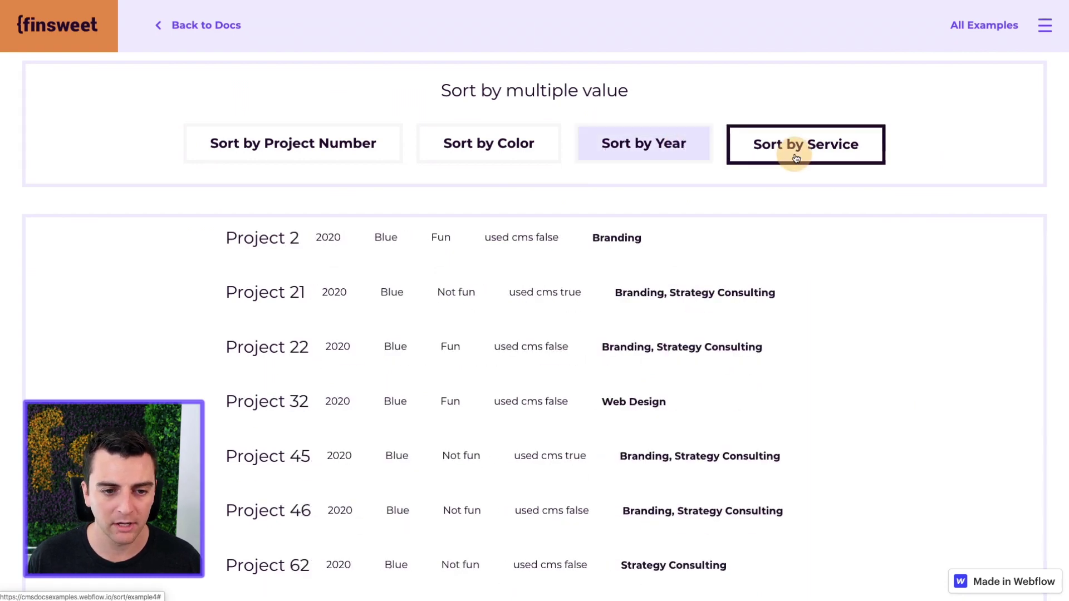
{"action": "left_click", "coordinate": [805, 143]}
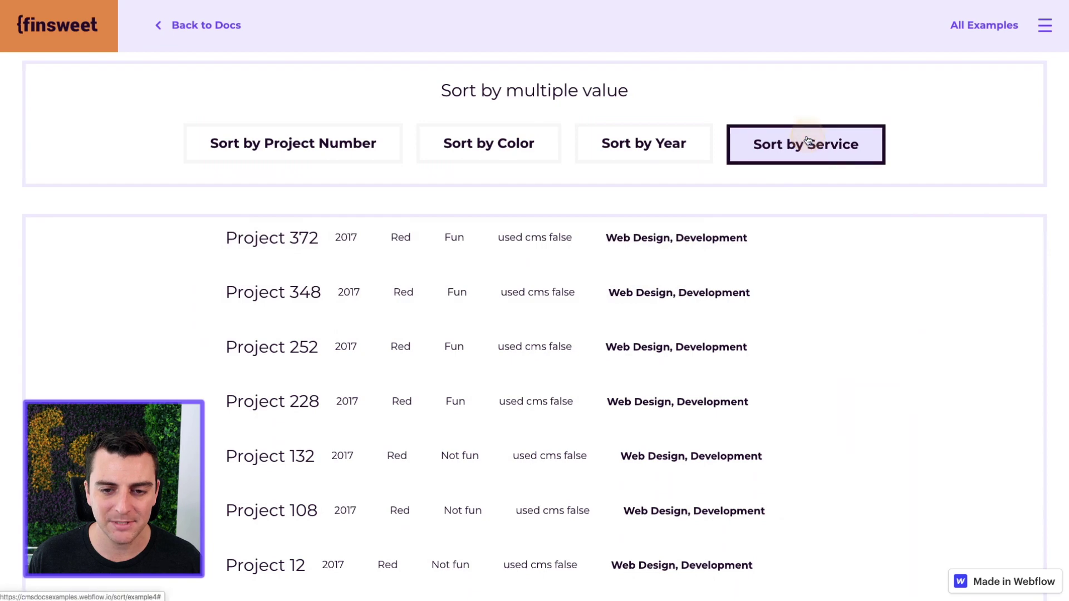
{"action": "left_click", "coordinate": [764, 159]}
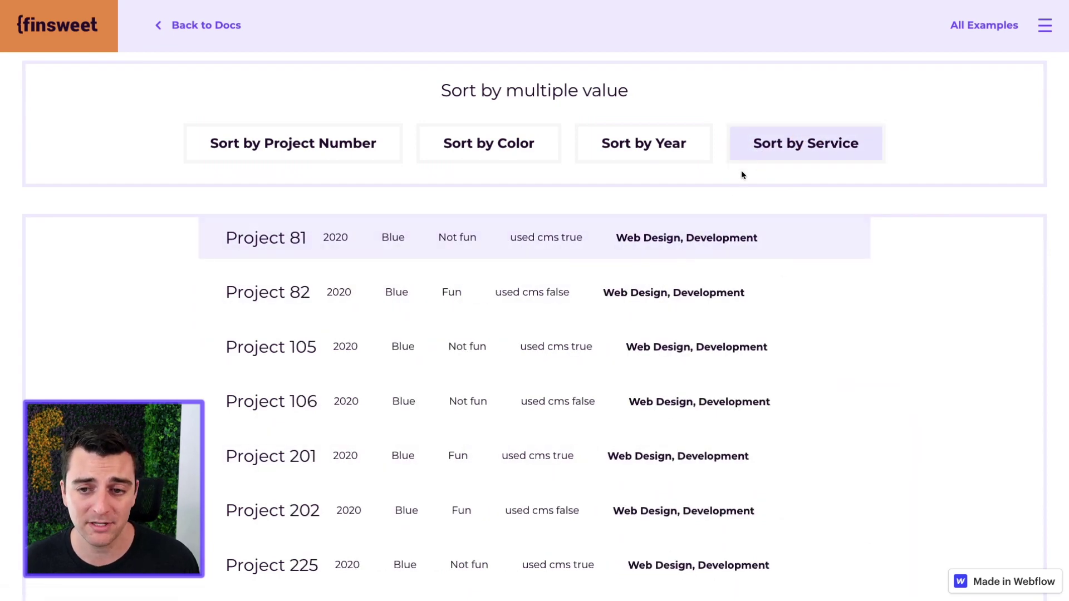
{"action": "left_click", "coordinate": [754, 148]}
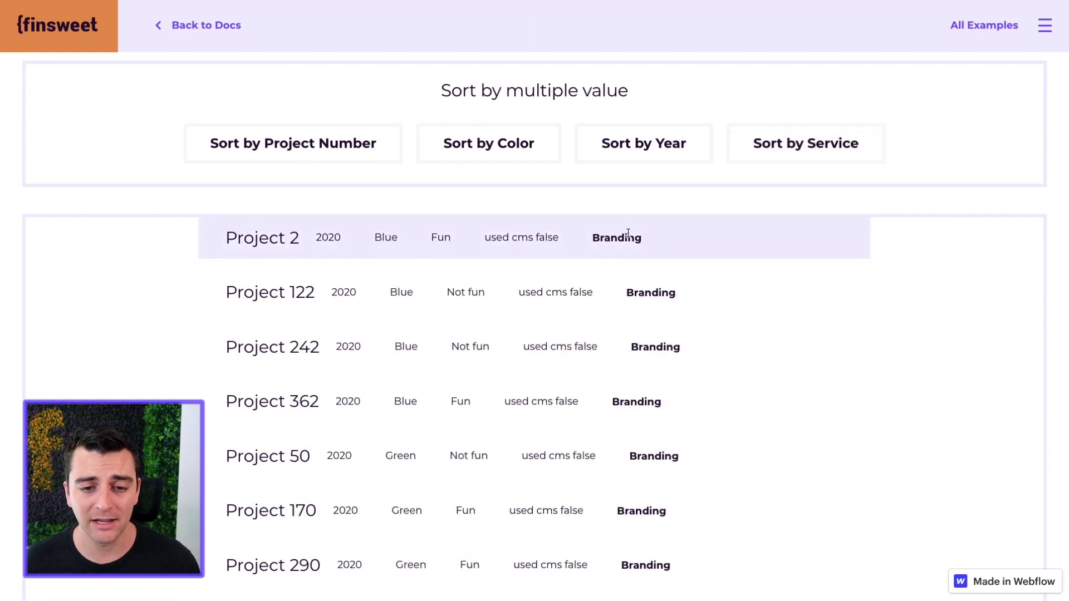
{"action": "left_click", "coordinate": [298, 148]}
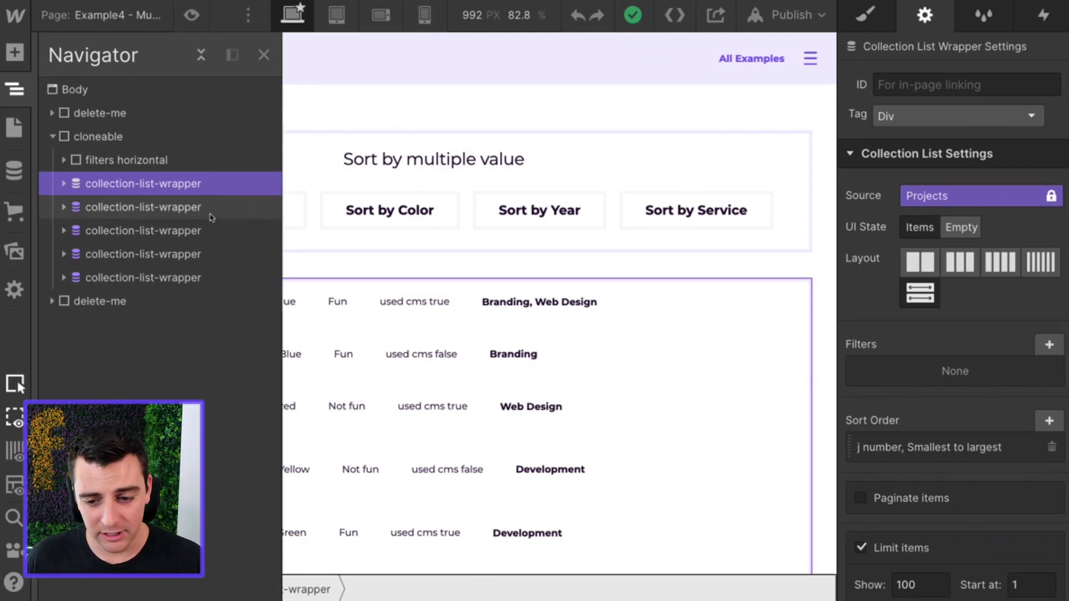
Select the second Projects collection list and view its settings: Limit 100, Start at 101
{"action": "scroll", "coordinate": [995, 468], "scroll_direction": "down", "scroll_amount": 1}
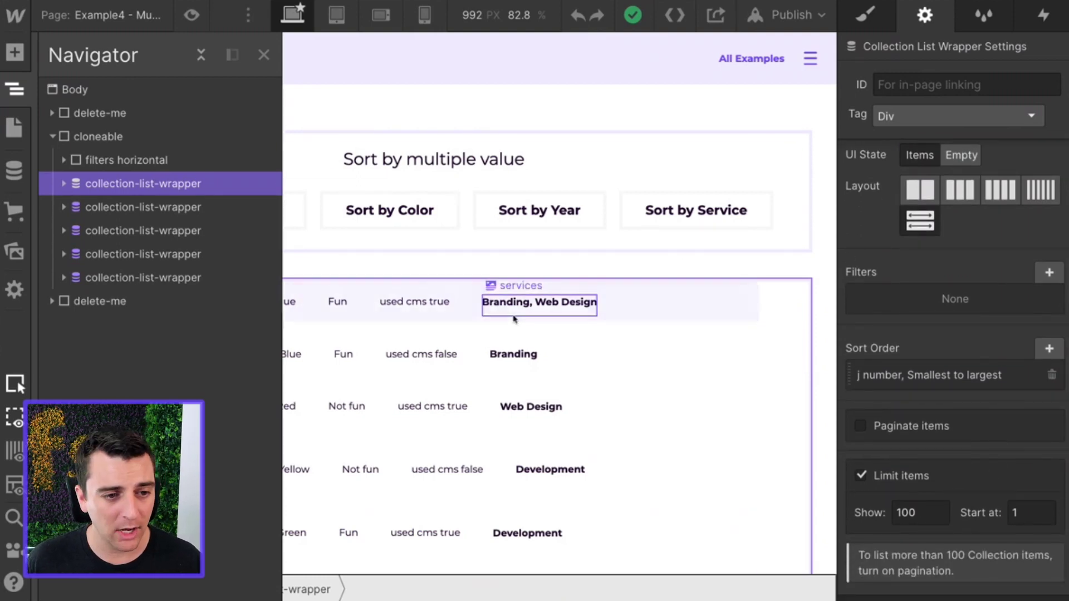
{"action": "left_click", "coordinate": [219, 208]}
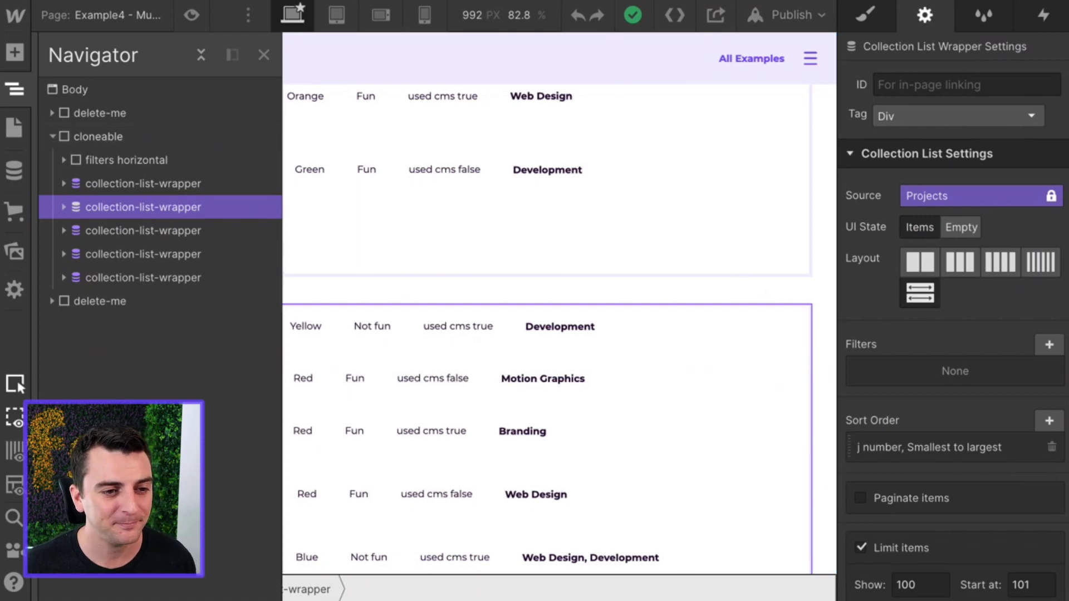
{"action": "scroll", "coordinate": [616, 173], "scroll_direction": "down", "scroll_amount": 10}
{"action": "scroll", "coordinate": [615, 174], "scroll_direction": "up", "scroll_amount": 10}
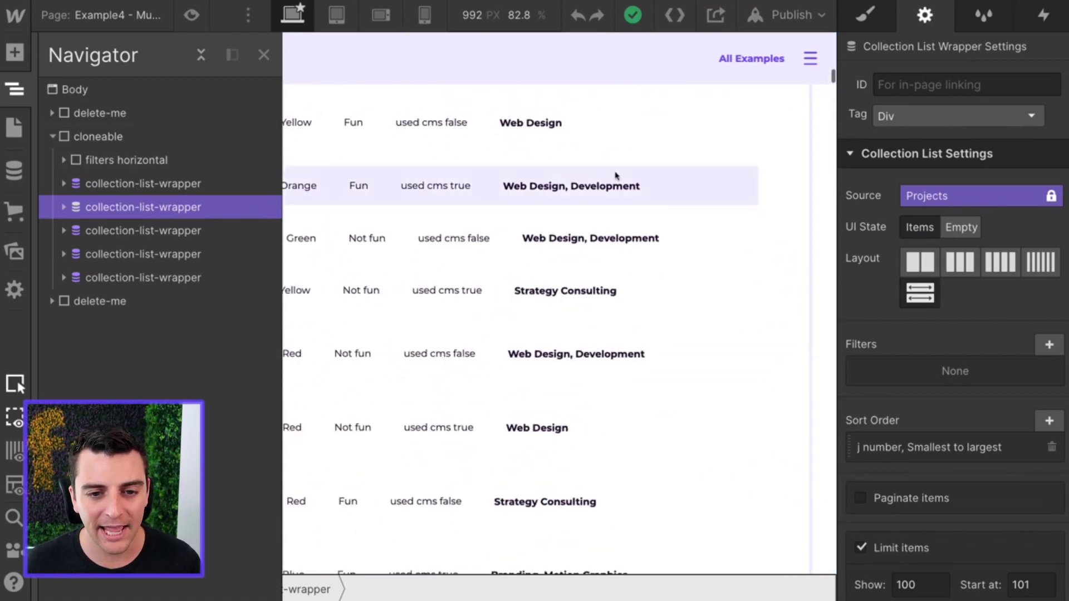
Close the Navigator, select the Sort by Project Number button and view its styles
{"action": "left_click", "coordinate": [321, 431]}
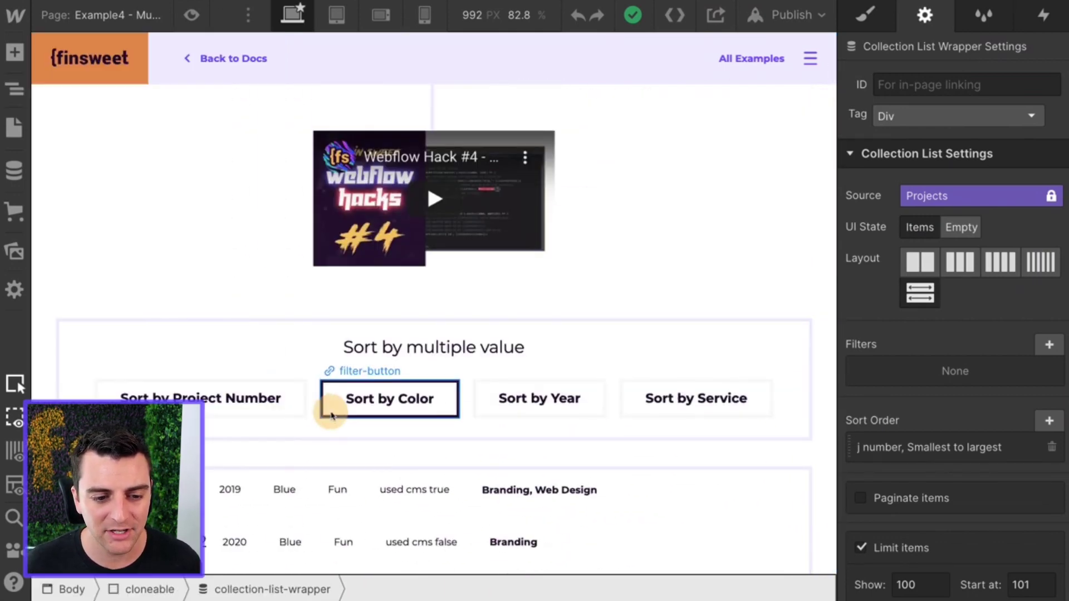
{"action": "left_click", "coordinate": [303, 407]}
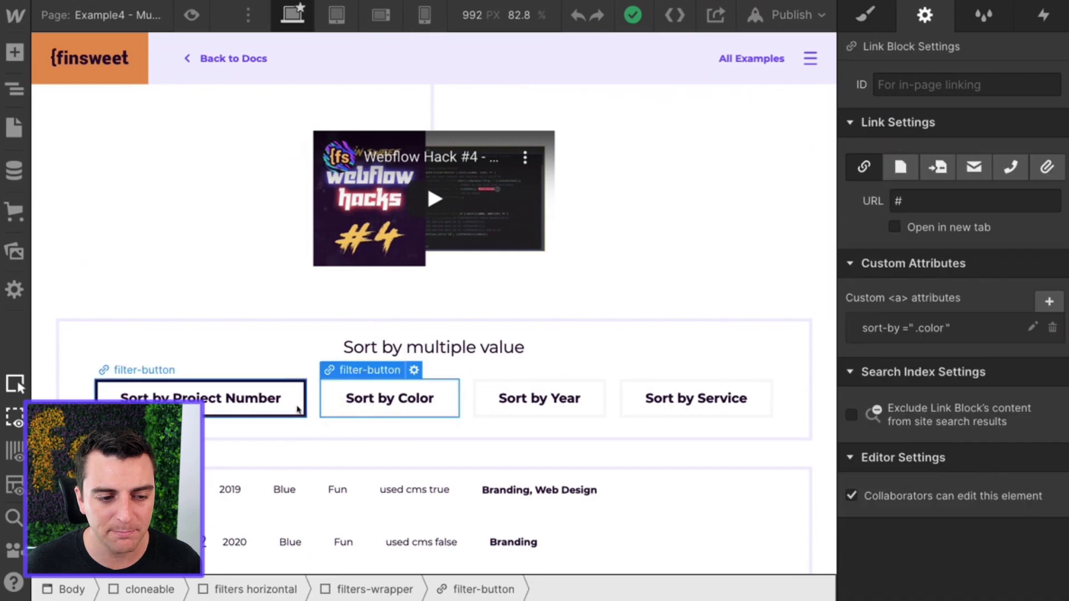
{"action": "left_click", "coordinate": [865, 15]}
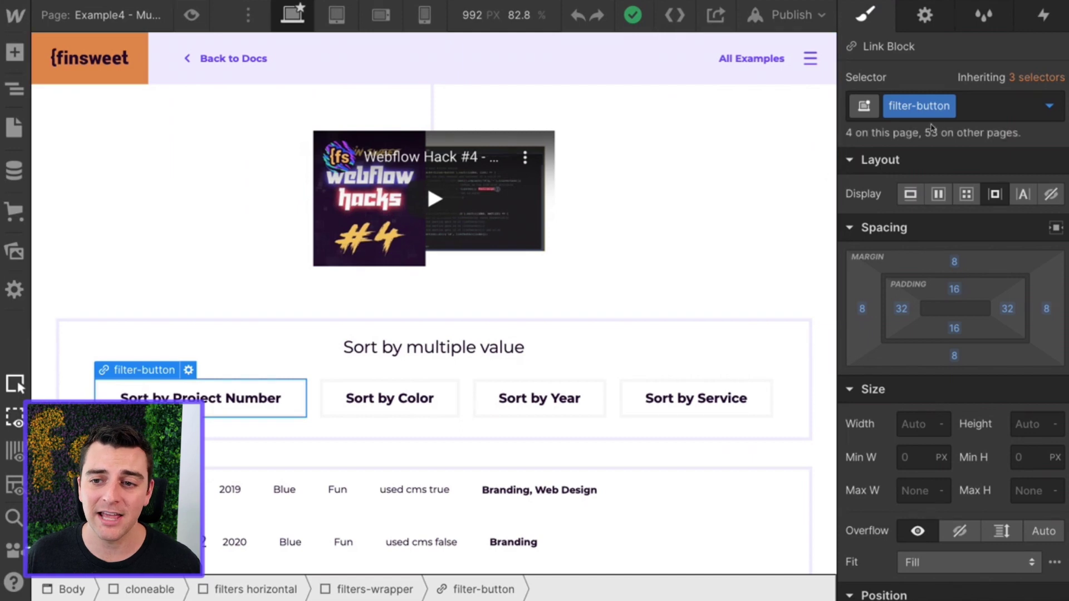
Check the Color, Year and Service buttons, then show Project Number's settings with sort-by .name
{"action": "left_click", "coordinate": [437, 409]}
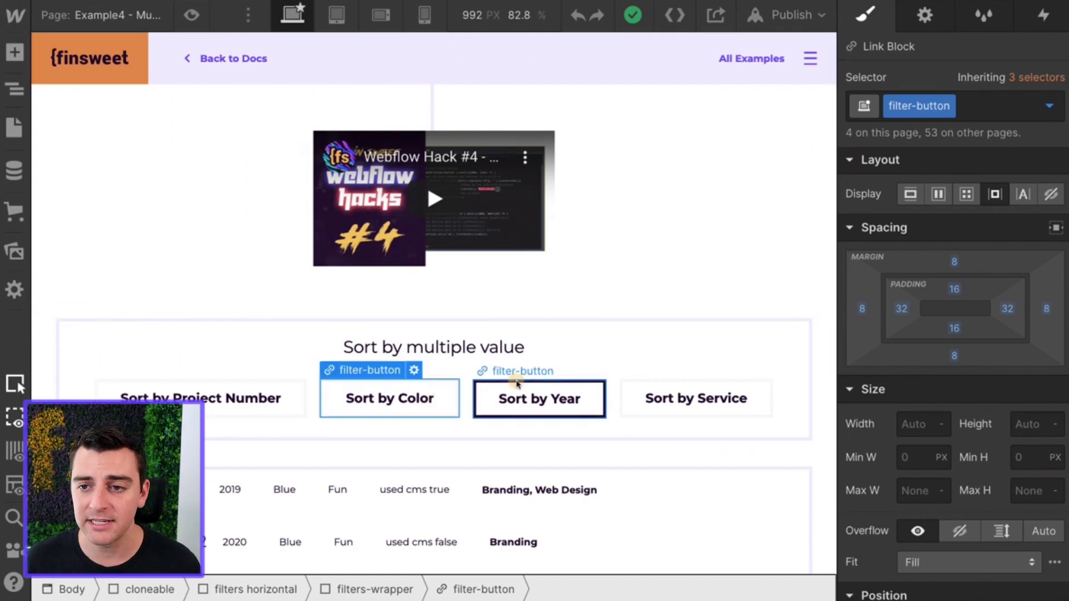
{"action": "left_click", "coordinate": [532, 389]}
{"action": "left_click", "coordinate": [626, 389]}
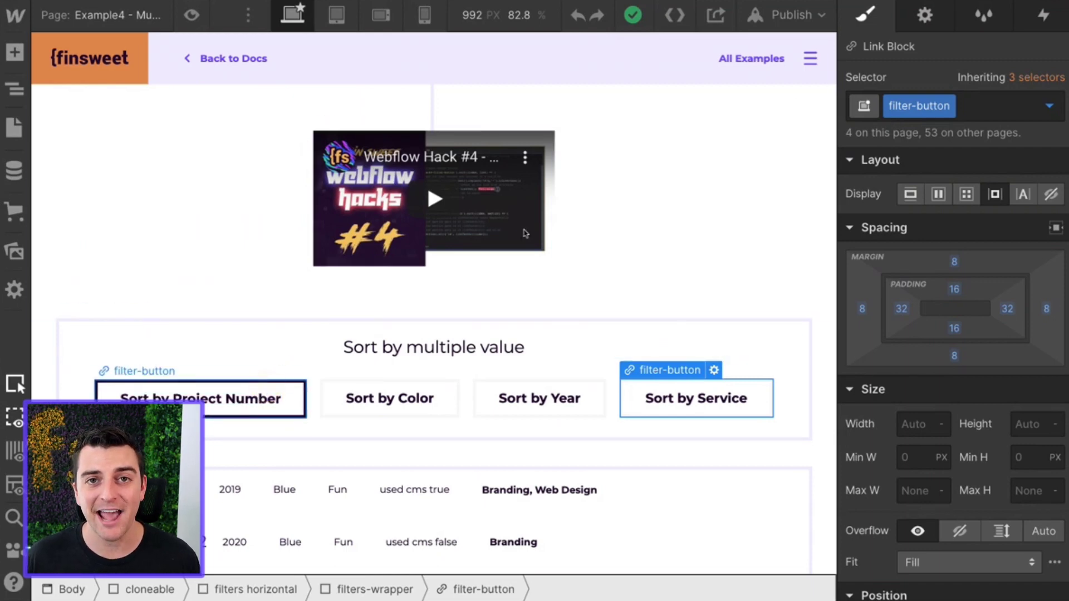
{"action": "left_click", "coordinate": [256, 398]}
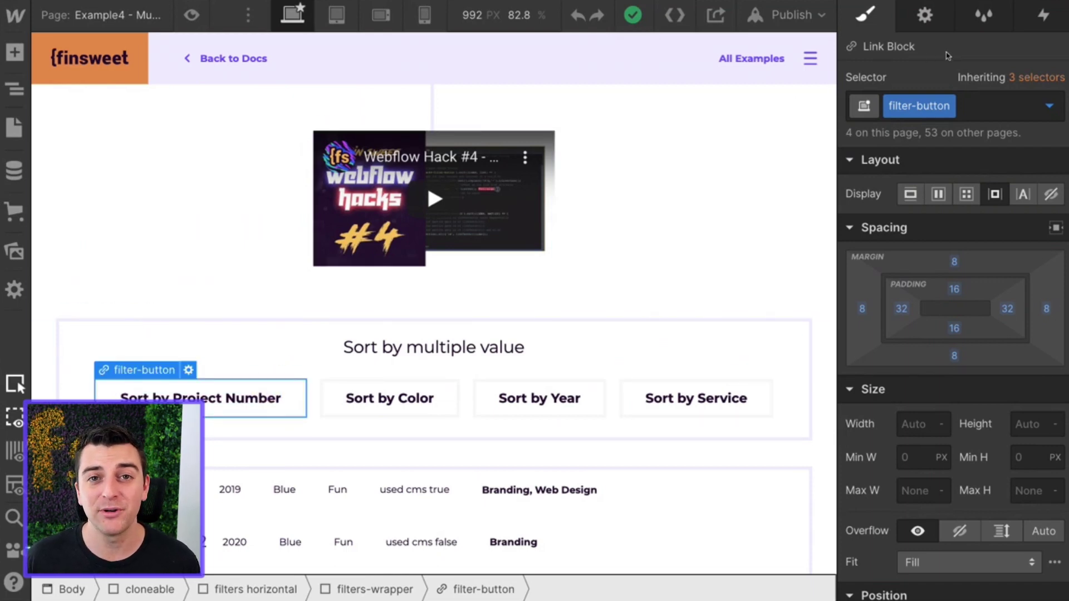
{"action": "left_click", "coordinate": [924, 17]}
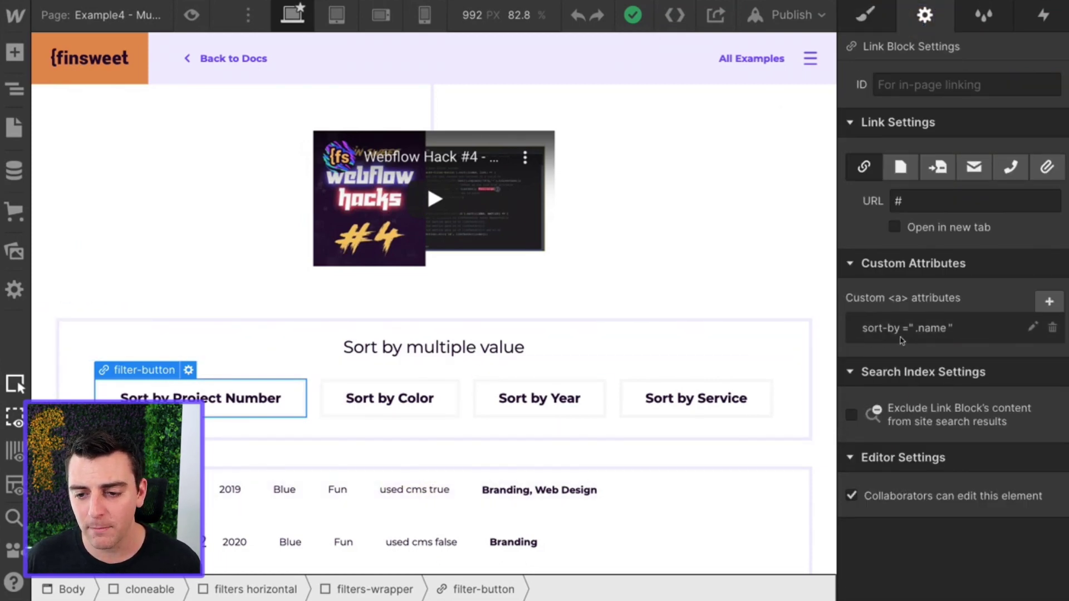
Open the Sort by Color button's sort-by attribute and select its .color value
{"action": "left_click", "coordinate": [950, 328]}
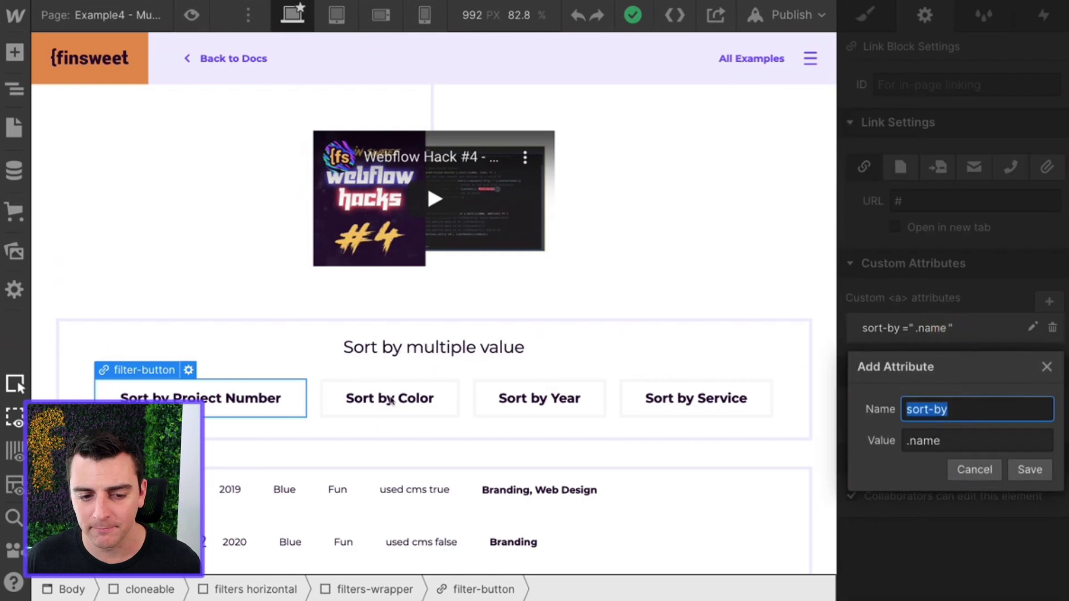
{"action": "left_click", "coordinate": [358, 397]}
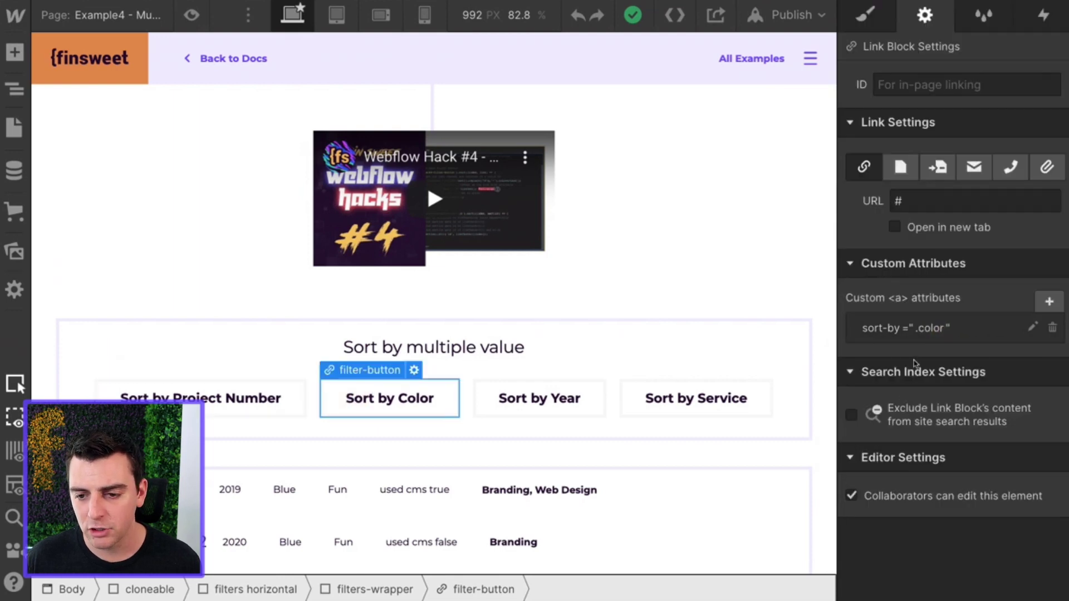
{"action": "left_click", "coordinate": [928, 334]}
{"action": "left_click", "coordinate": [913, 441]}
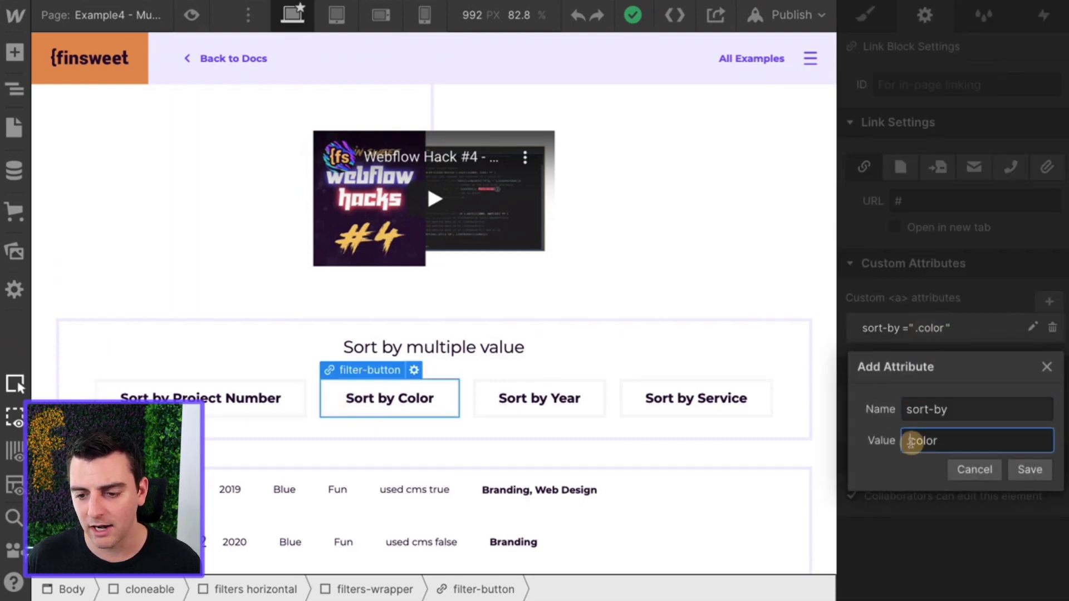
{"action": "left_click", "coordinate": [966, 442]}
{"action": "key", "text": "ctrl+a"}
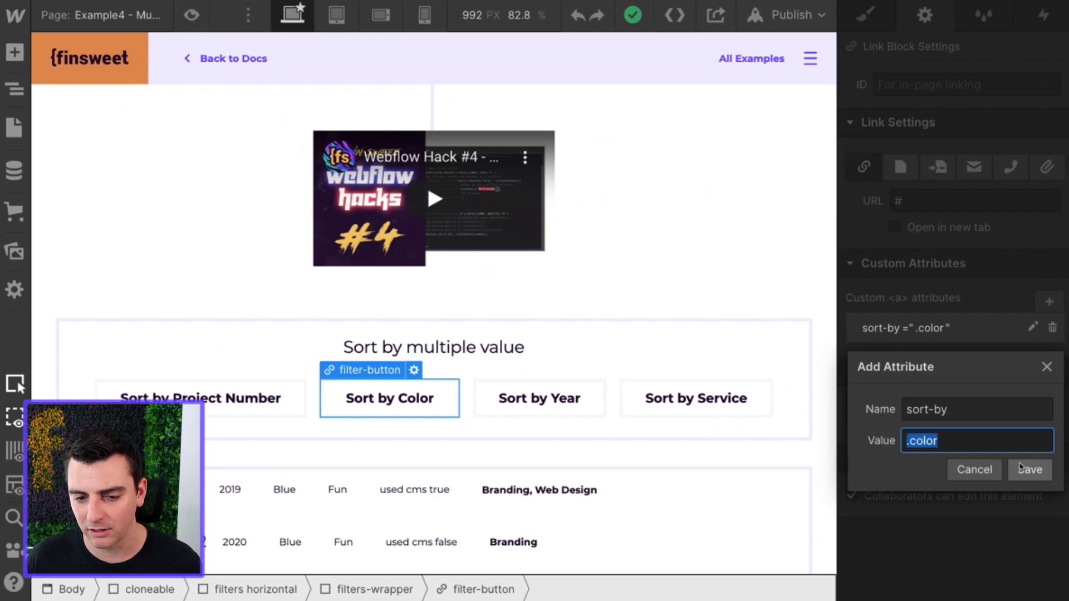
Read the sort-by attributes on Sort by Year (.year) and Sort by Service (.services)
{"action": "left_click", "coordinate": [505, 396]}
{"action": "left_click", "coordinate": [505, 396]}
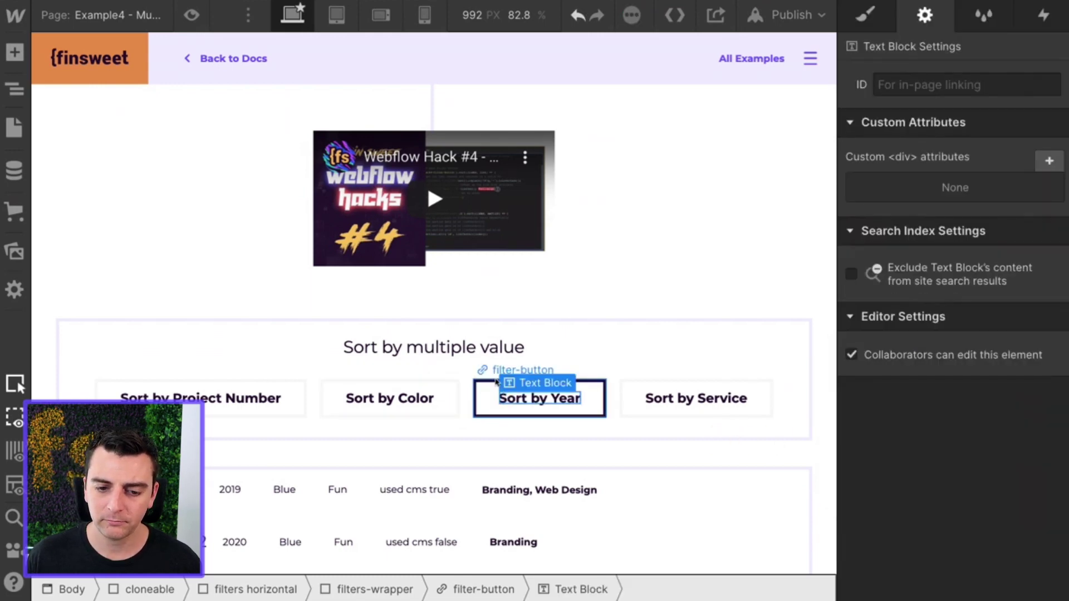
{"action": "left_click", "coordinate": [612, 398]}
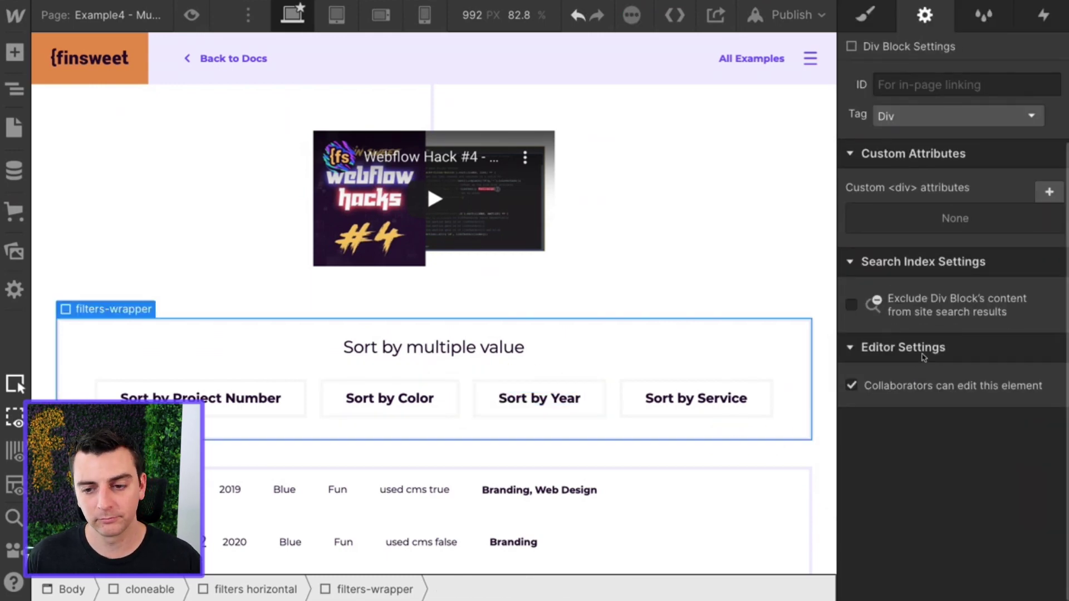
{"action": "left_click", "coordinate": [585, 414]}
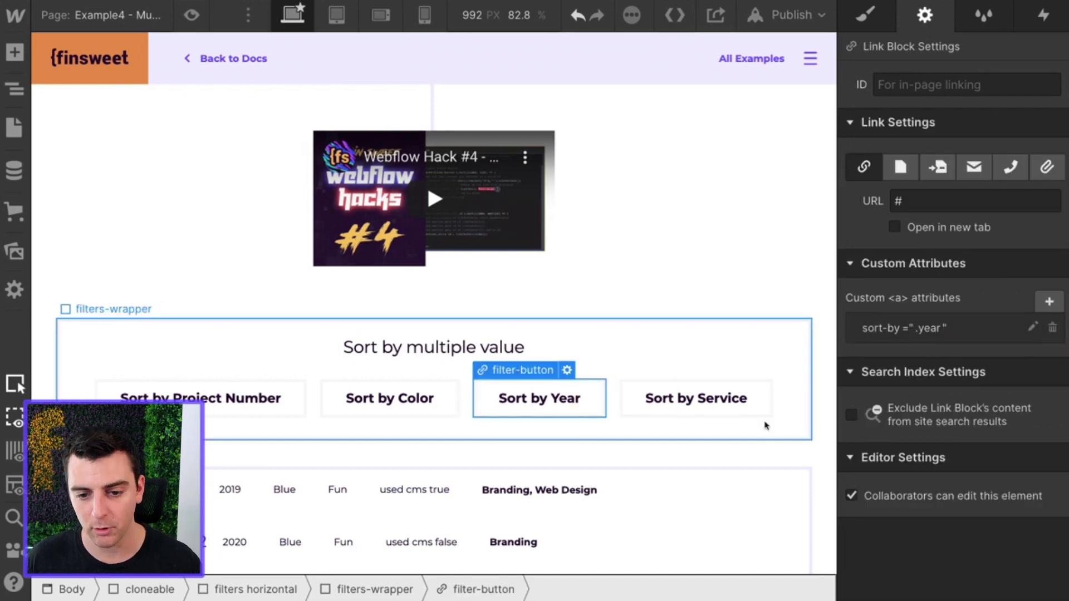
{"action": "left_click", "coordinate": [729, 412]}
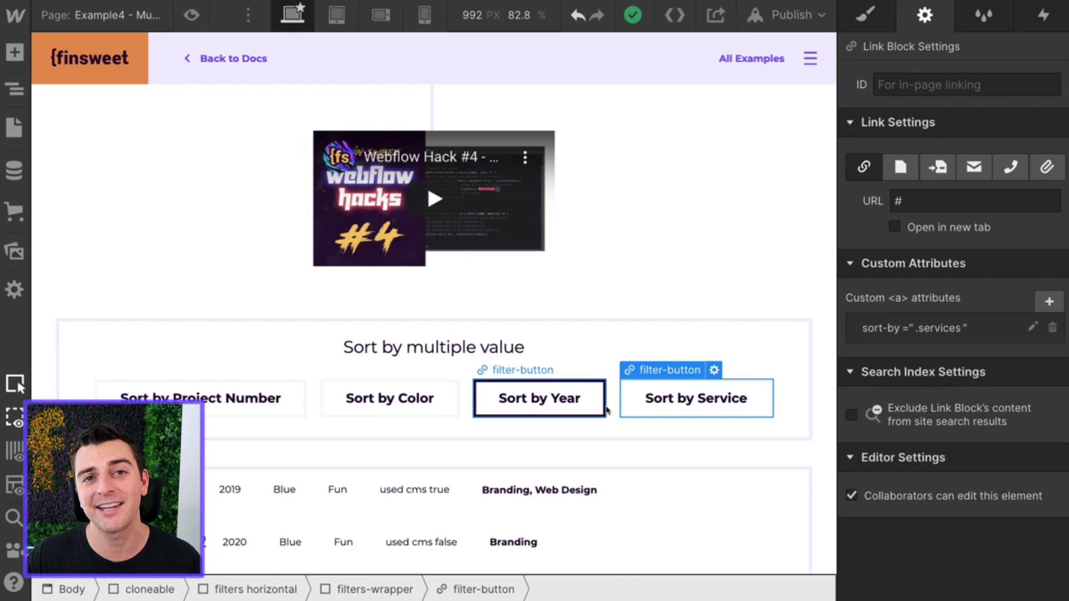
{"action": "scroll", "coordinate": [607, 410], "scroll_direction": "down", "scroll_amount": 3}
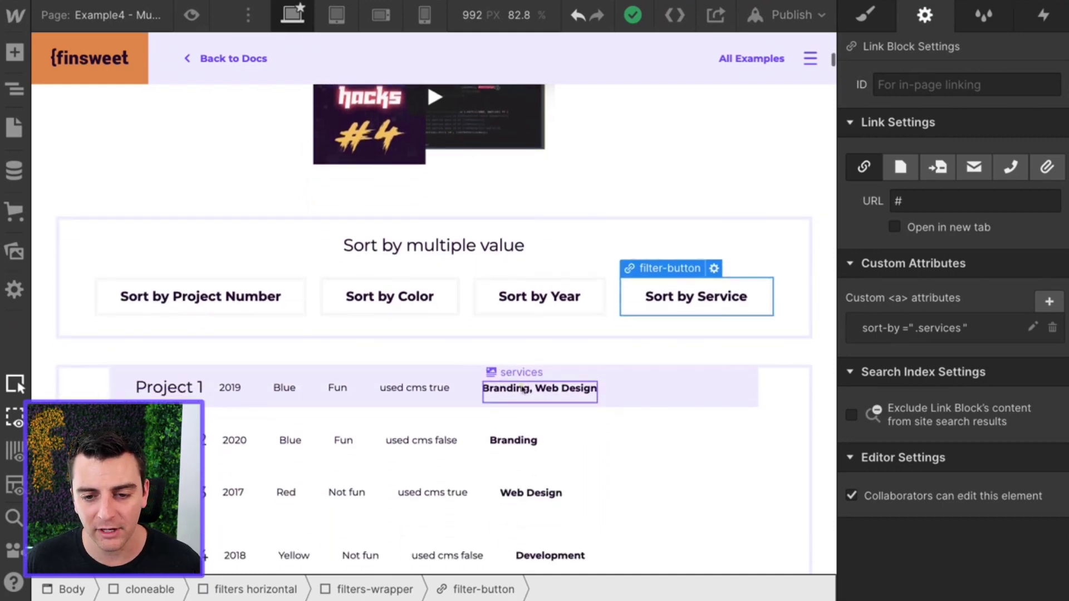
Inspect the services, color, year and name field classes, then select collection-list inside collection-list-wrapper
{"action": "left_click", "coordinate": [585, 388]}
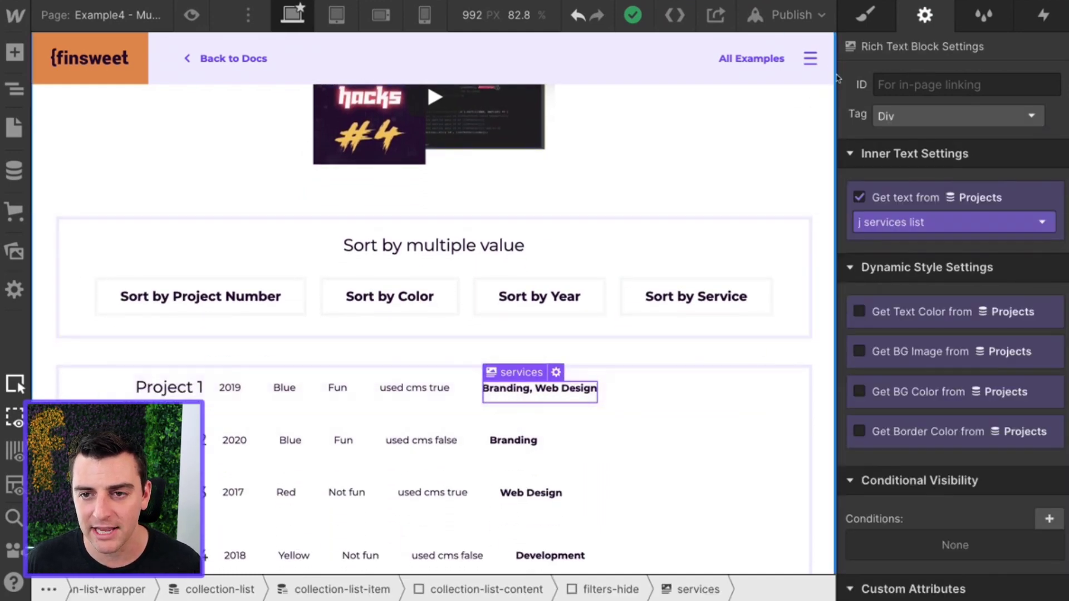
{"action": "left_click", "coordinate": [868, 12]}
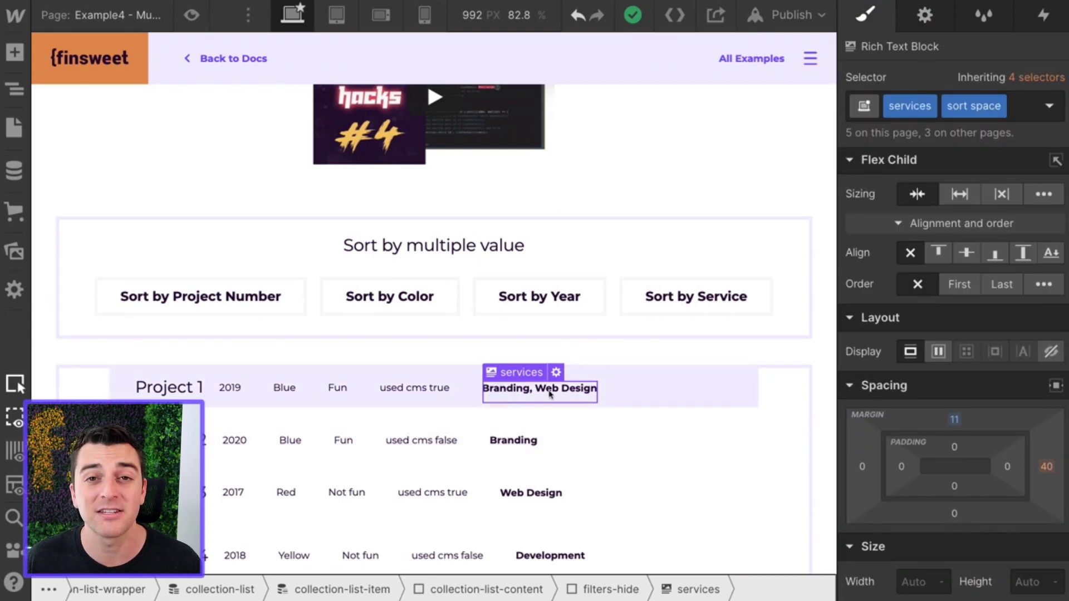
{"action": "left_click", "coordinate": [285, 387]}
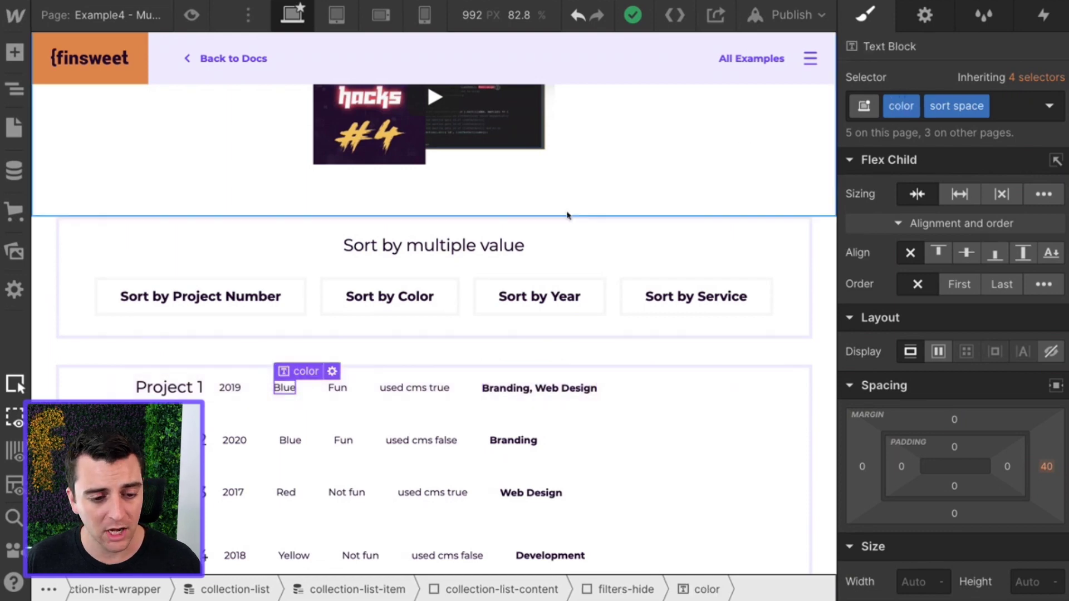
{"action": "left_click", "coordinate": [233, 387]}
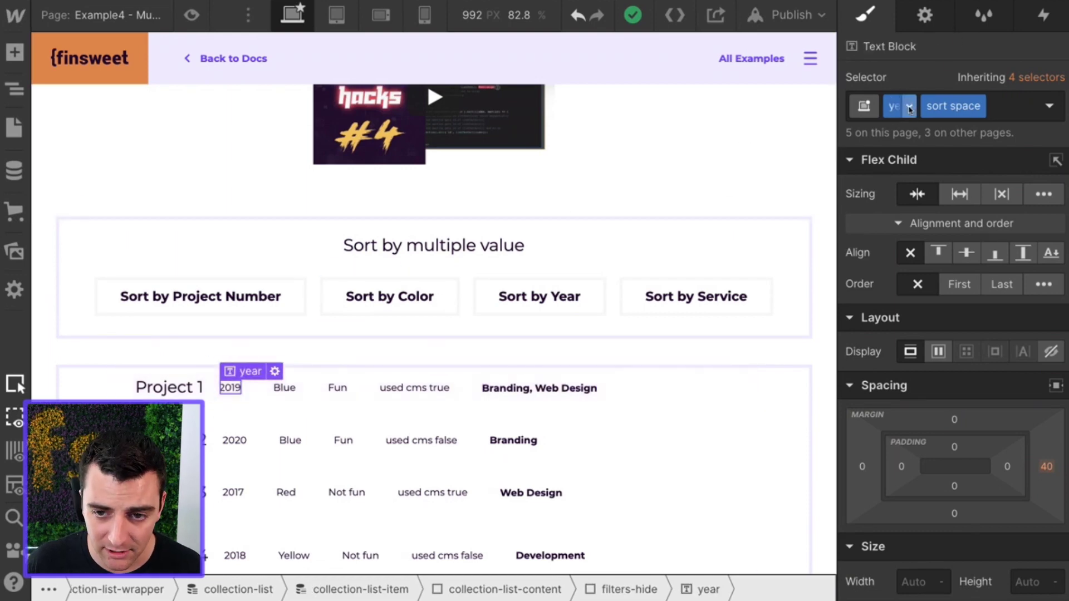
{"action": "left_click", "coordinate": [175, 390]}
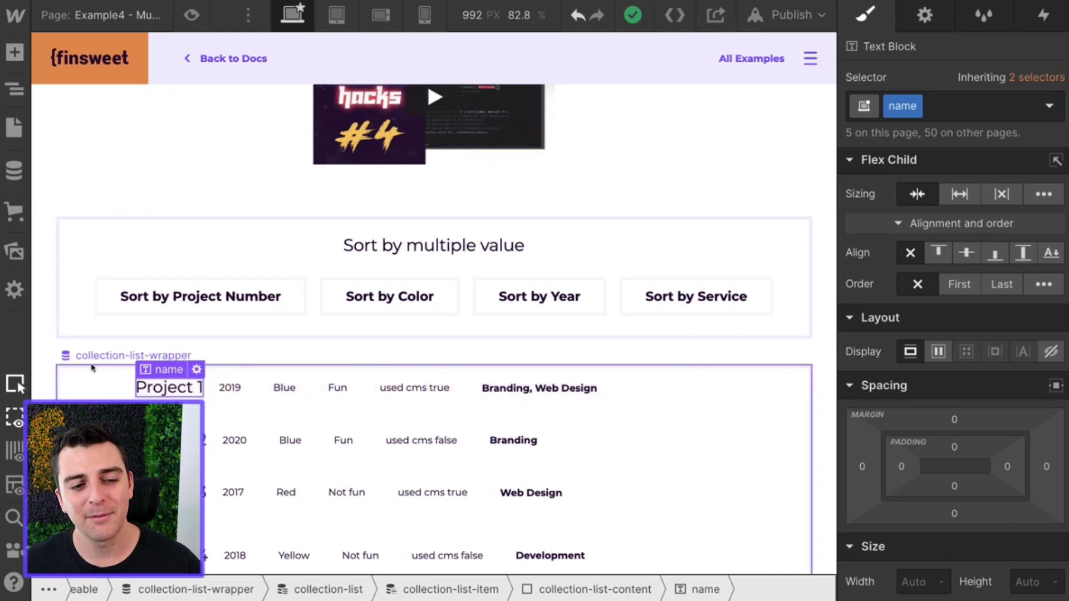
{"action": "left_click", "coordinate": [63, 373]}
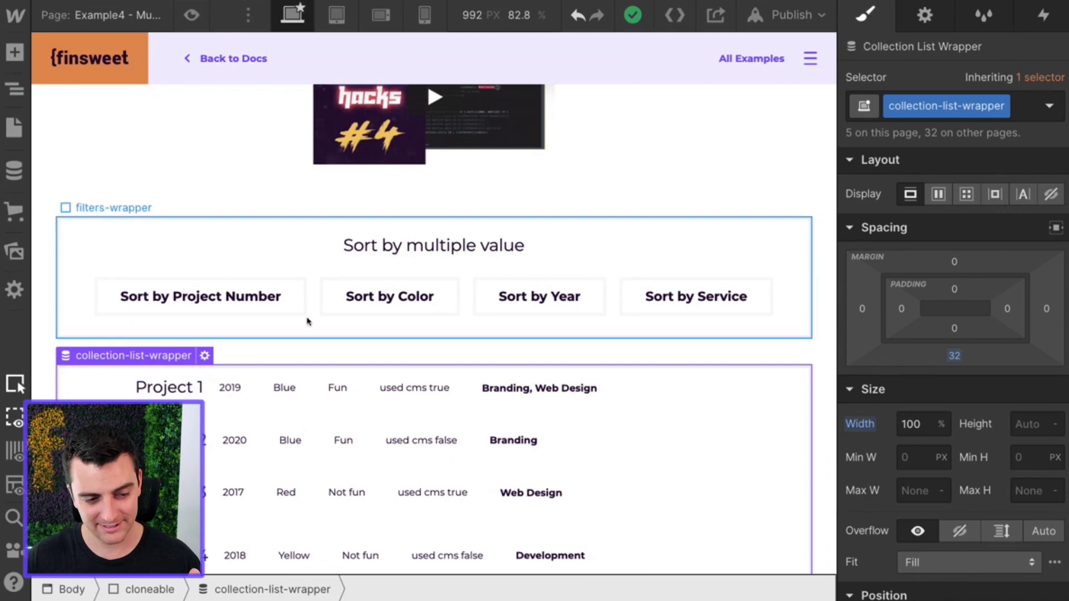
{"action": "key", "text": "Down"}
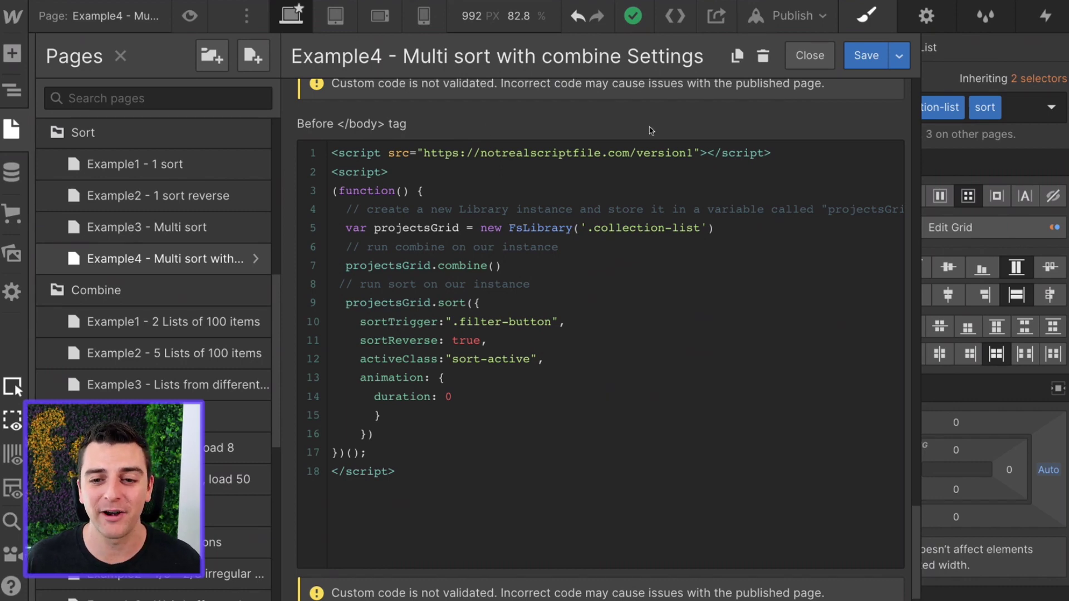
{"action": "left_click_drag", "start_coordinate": [780, 152], "coordinate": [320, 157]}
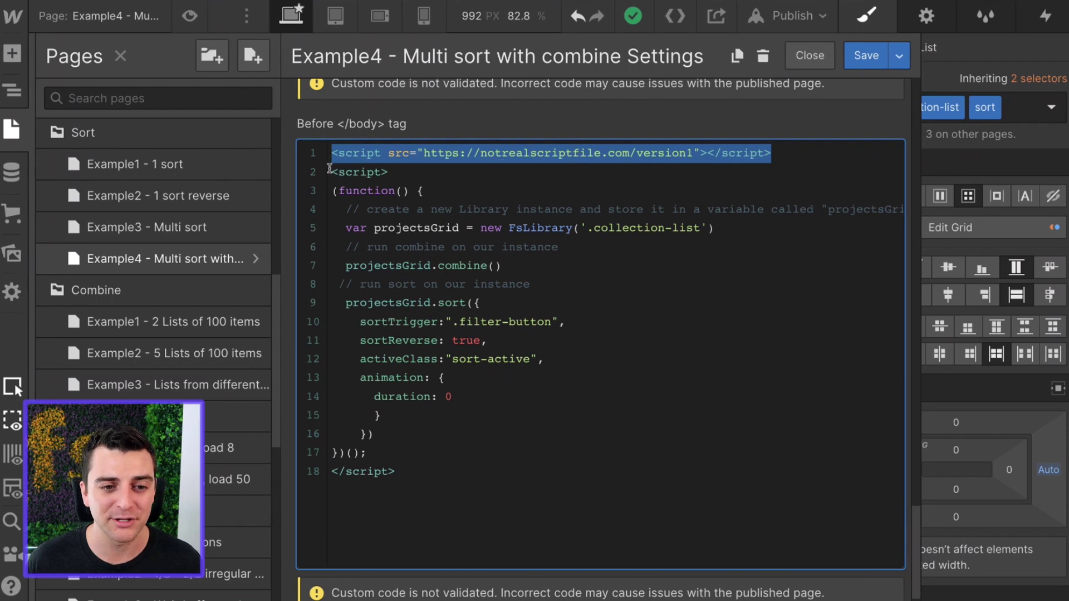
{"action": "left_click_drag", "start_coordinate": [331, 172], "coordinate": [443, 490]}
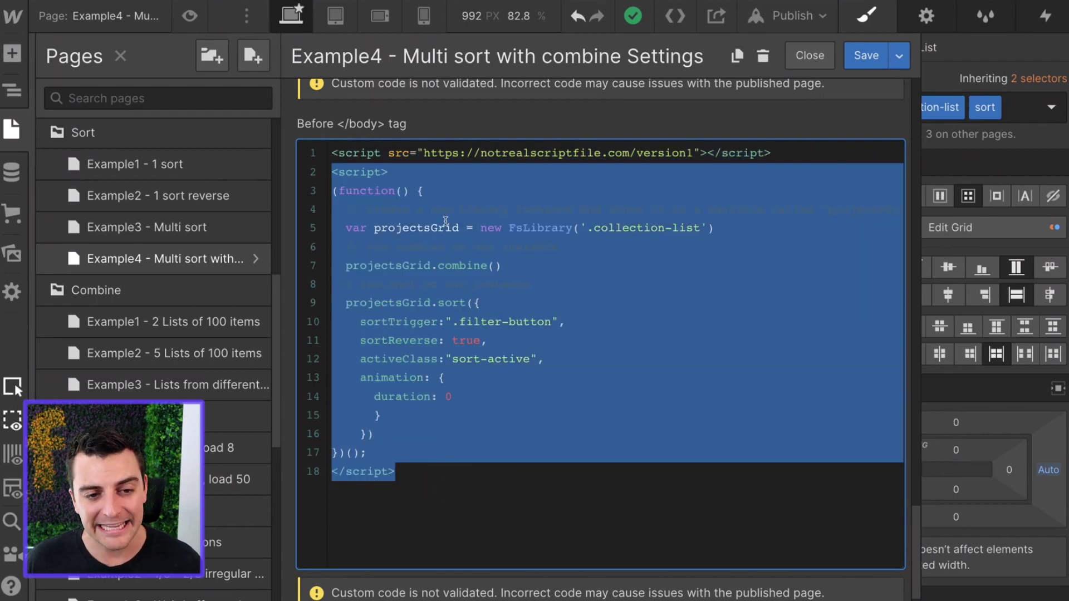
{"action": "left_click", "coordinate": [435, 206]}
{"action": "left_click_drag", "start_coordinate": [334, 190], "coordinate": [436, 189]}
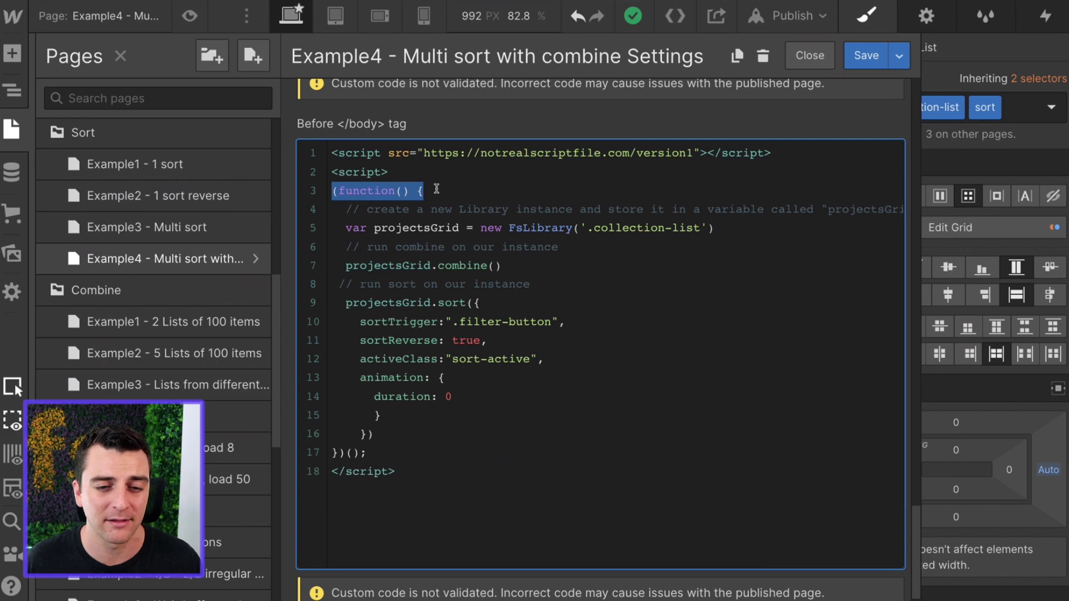
{"action": "left_click_drag", "start_coordinate": [478, 226], "coordinate": [374, 229]}
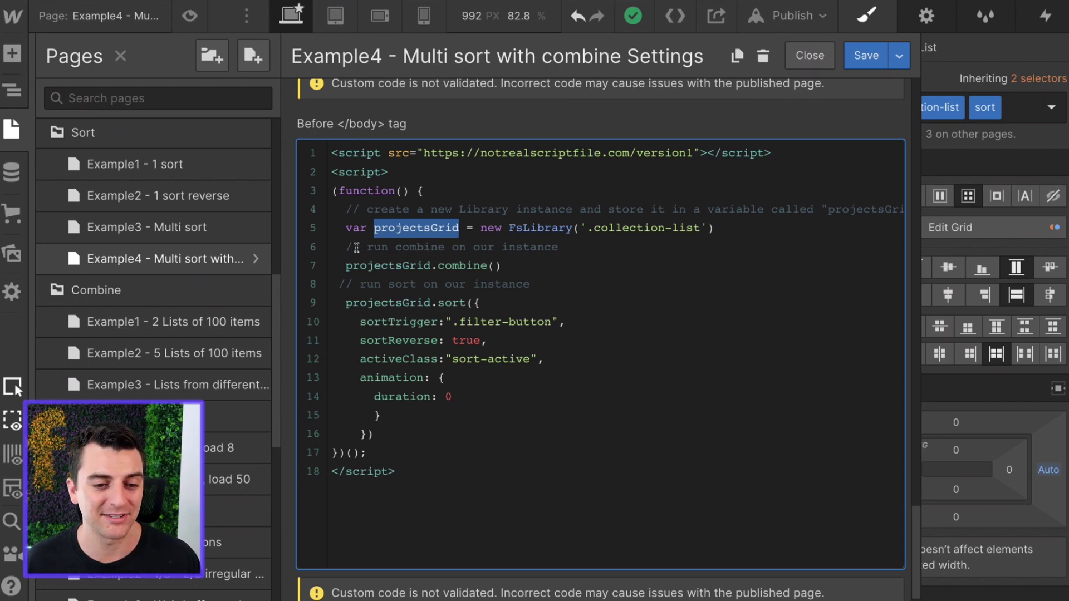
{"action": "left_click_drag", "start_coordinate": [346, 265], "coordinate": [508, 273]}
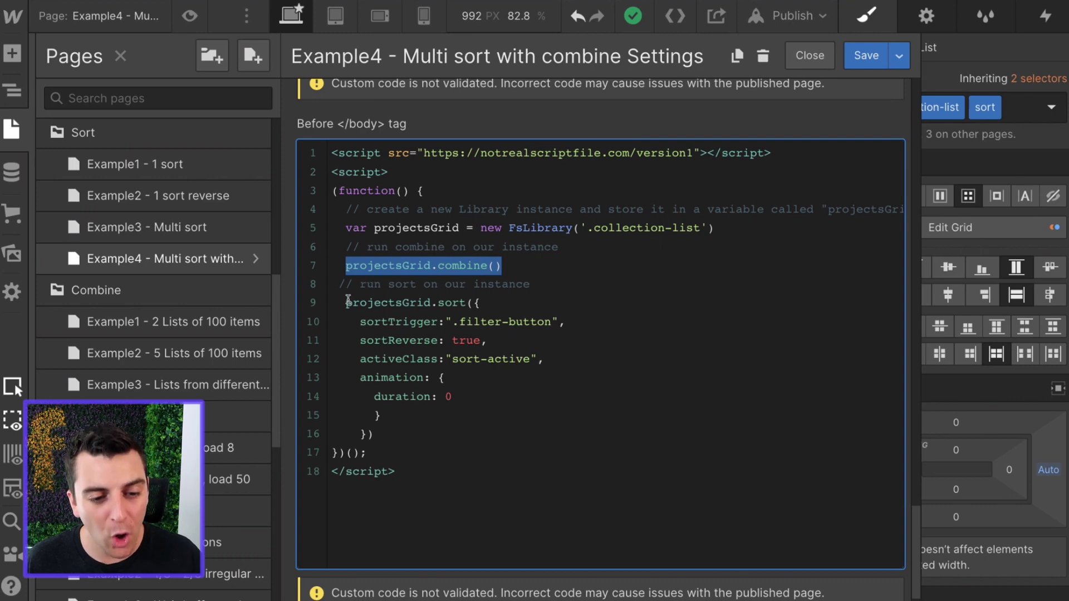
{"action": "left_click_drag", "start_coordinate": [346, 303], "coordinate": [484, 300]}
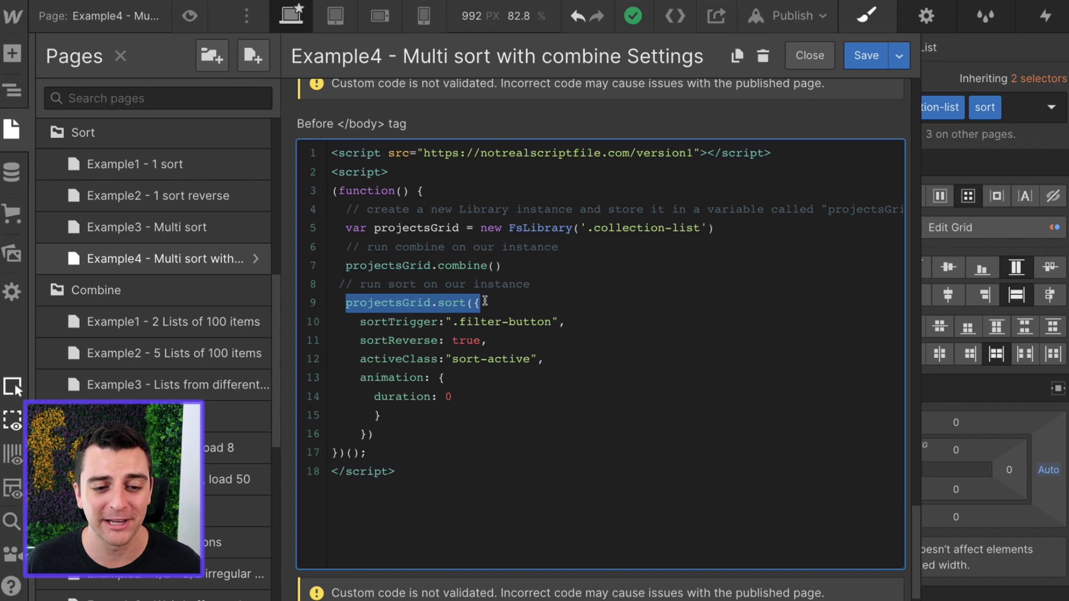
{"action": "left_click_drag", "start_coordinate": [359, 322], "coordinate": [553, 323]}
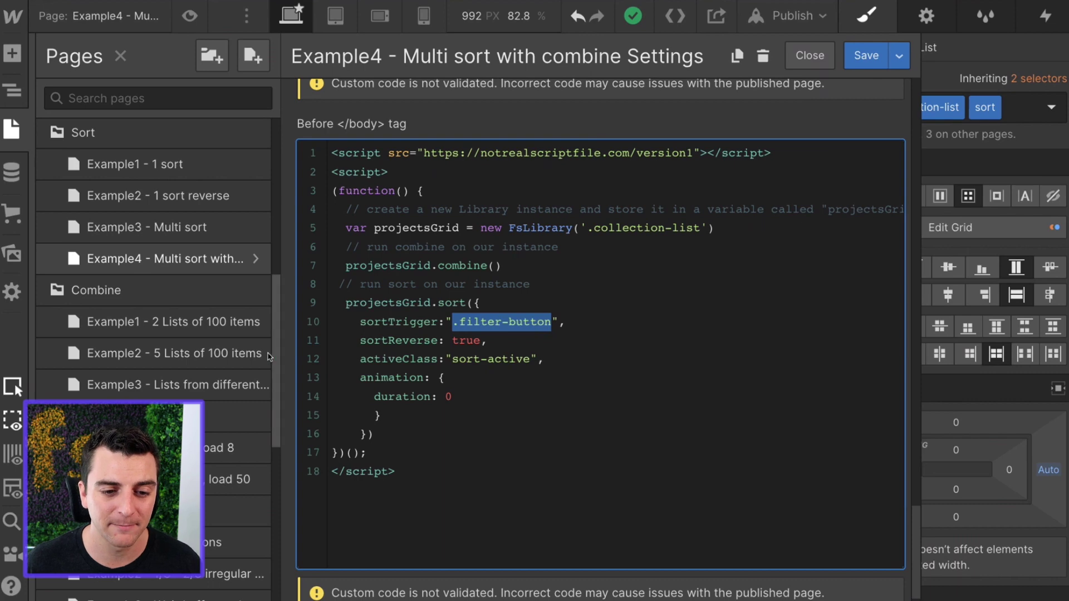
{"action": "left_click_drag", "start_coordinate": [359, 340], "coordinate": [497, 340]}
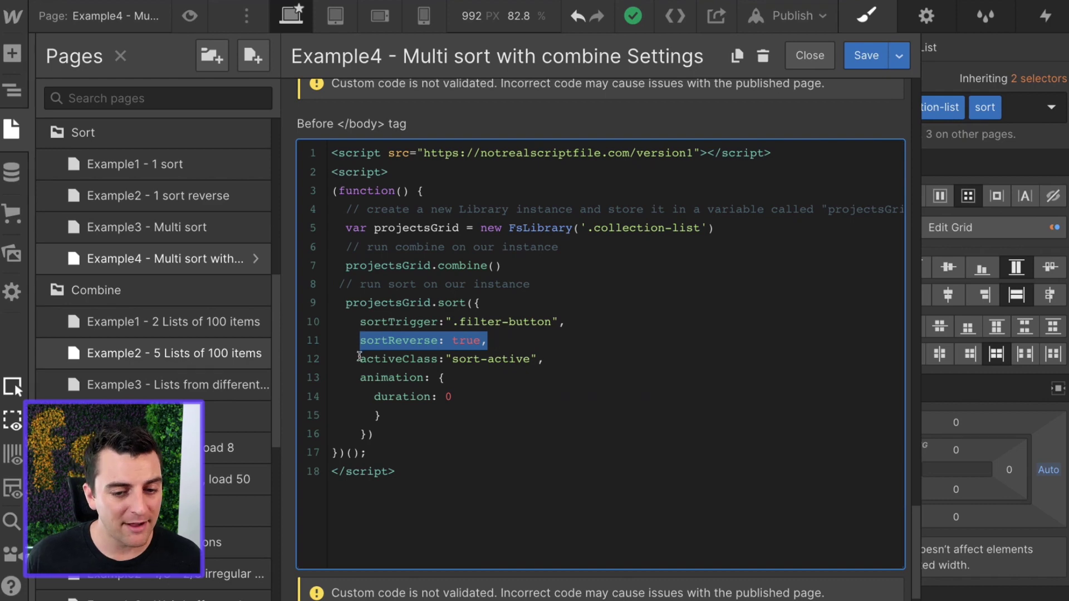
{"action": "left_click_drag", "start_coordinate": [360, 358], "coordinate": [544, 359]}
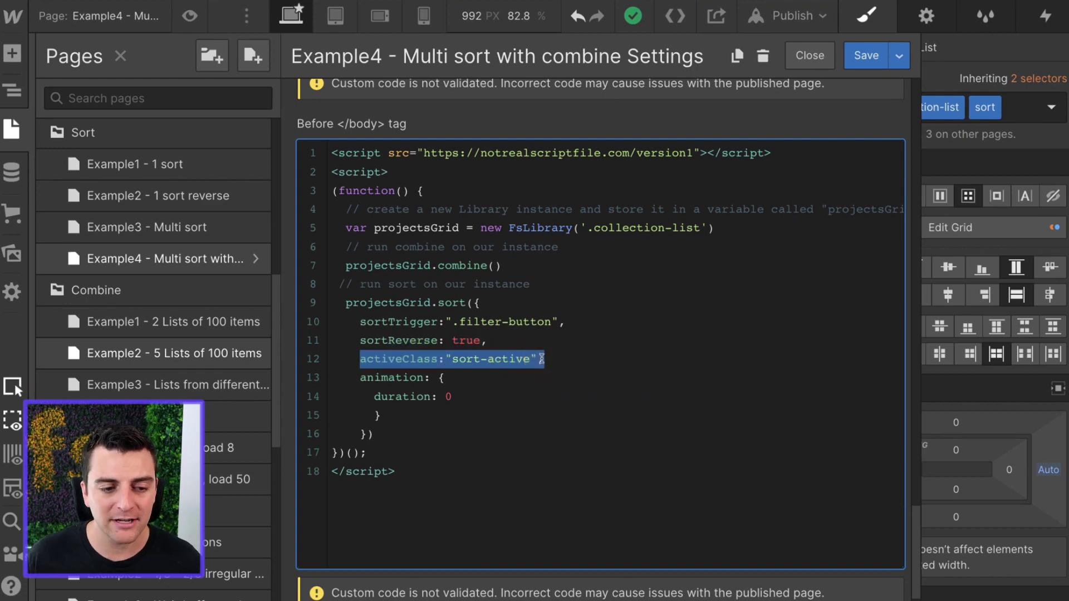
{"action": "left_click", "coordinate": [474, 370]}
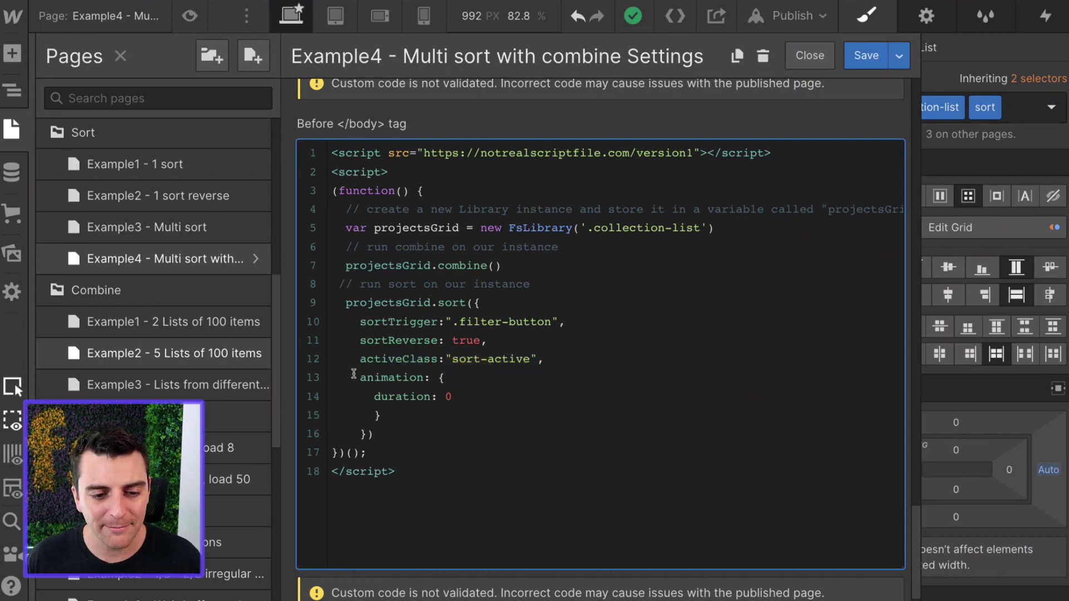
{"action": "left_click_drag", "start_coordinate": [360, 377], "coordinate": [520, 418]}
{"action": "left_click", "coordinate": [520, 418]}
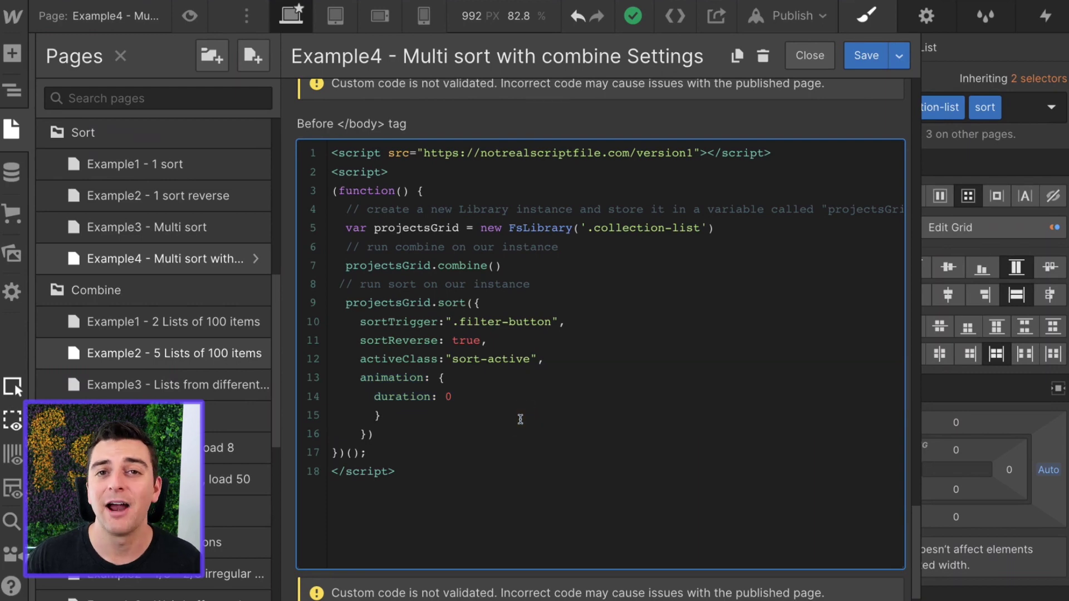